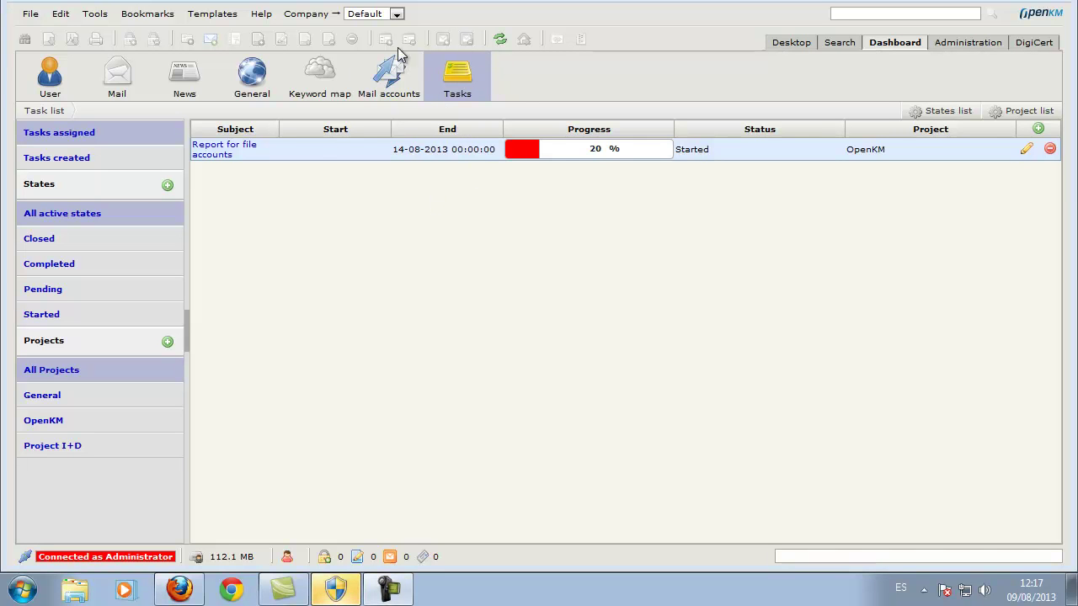
List the five tasks the administrator created and view the Analyze framework task details.
{"action": "left_click", "coordinate": [72, 160]}
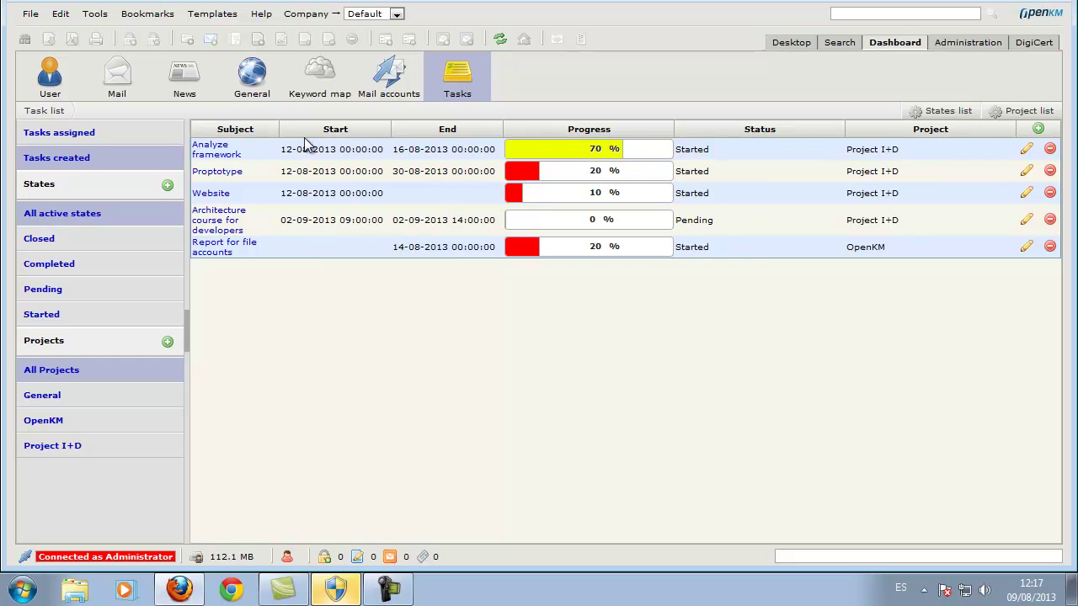
{"action": "left_click", "coordinate": [237, 160]}
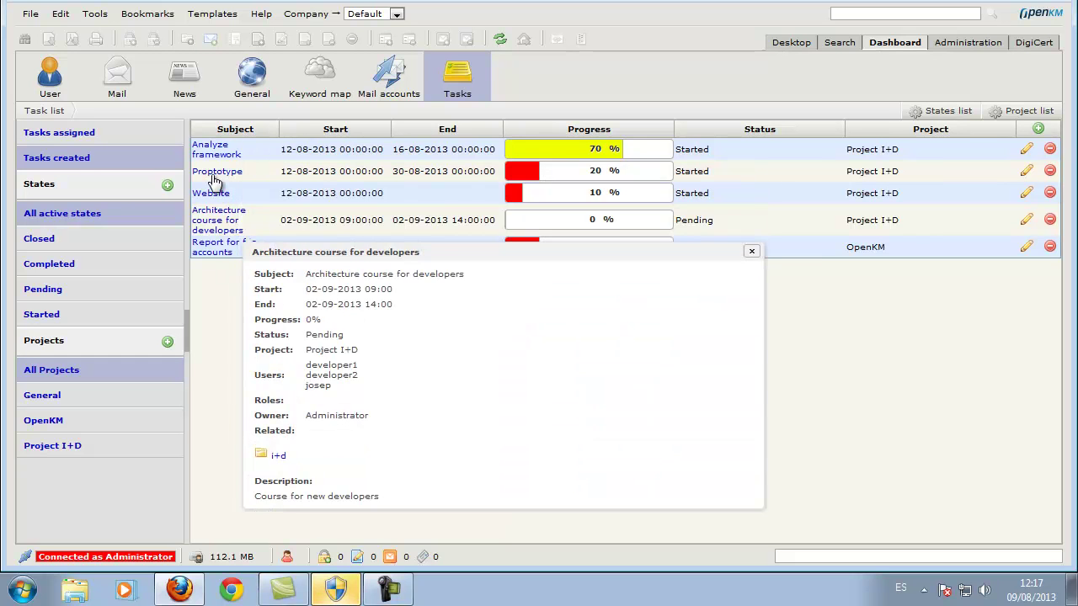
{"action": "mouse_move", "coordinate": [216, 195]}
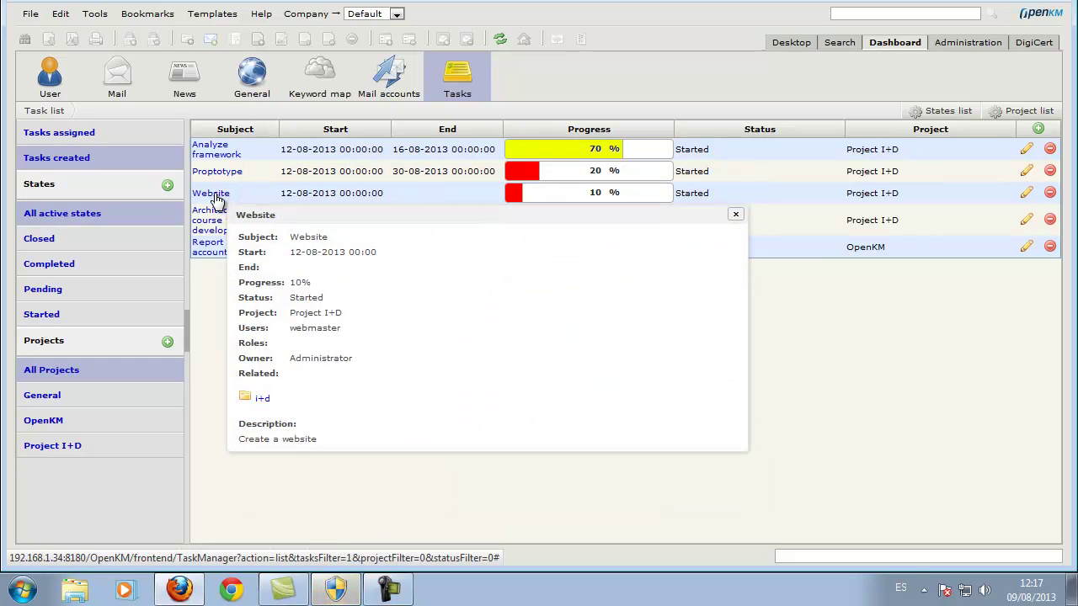
{"action": "mouse_move", "coordinate": [221, 218]}
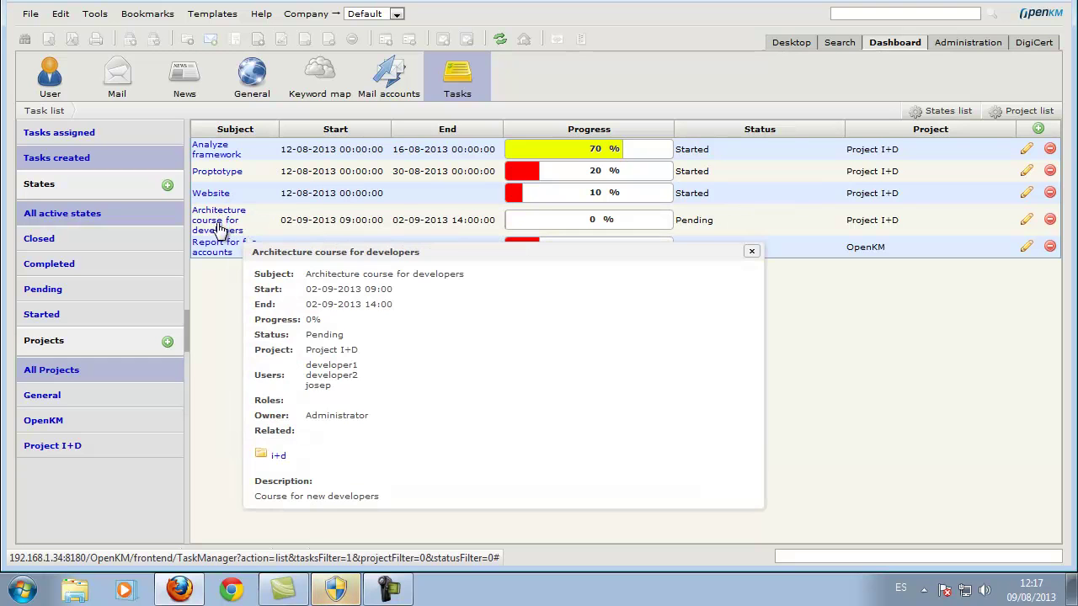
{"action": "mouse_move", "coordinate": [213, 253]}
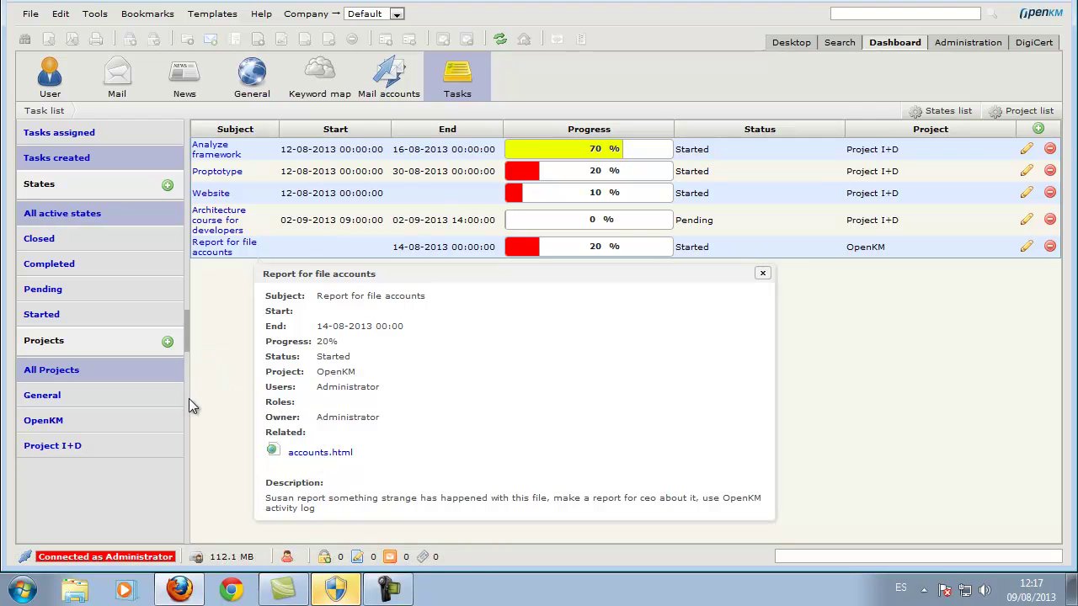
Close the details and view Report for file accounts among tasks assigned to the administrator.
{"action": "left_click", "coordinate": [762, 274]}
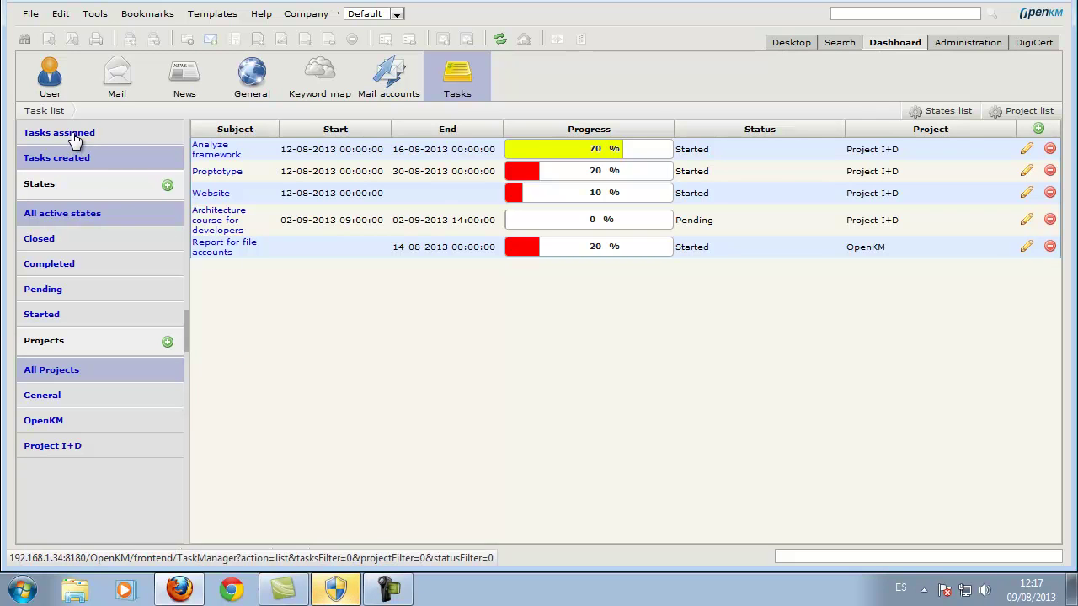
{"action": "left_click", "coordinate": [76, 135]}
{"action": "left_click", "coordinate": [219, 150]}
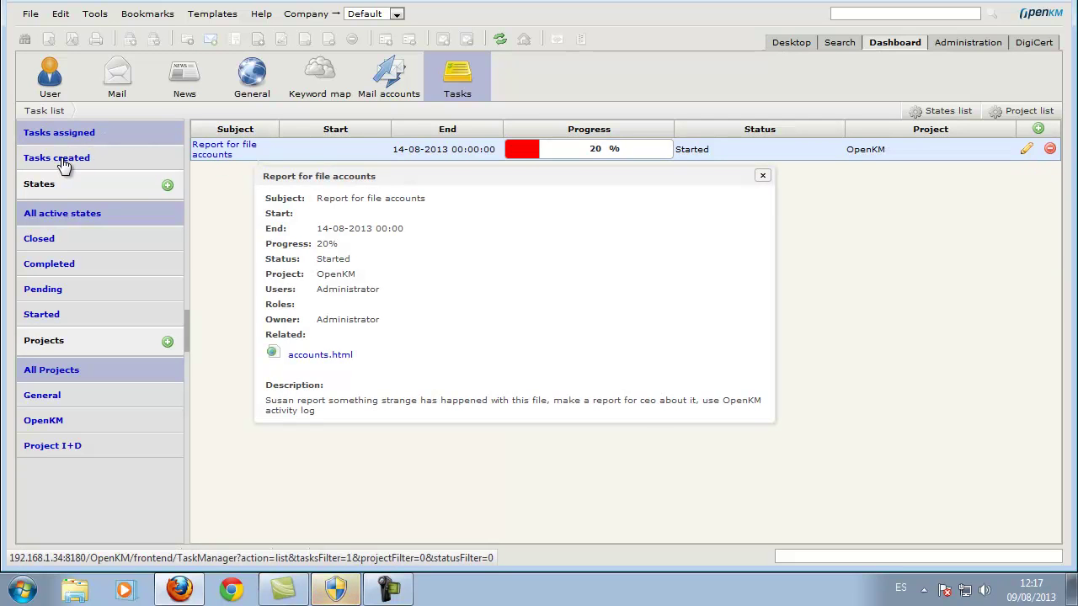
Filter created tasks to Pending, then to the OpenKM project across all active states.
{"action": "left_click", "coordinate": [65, 161]}
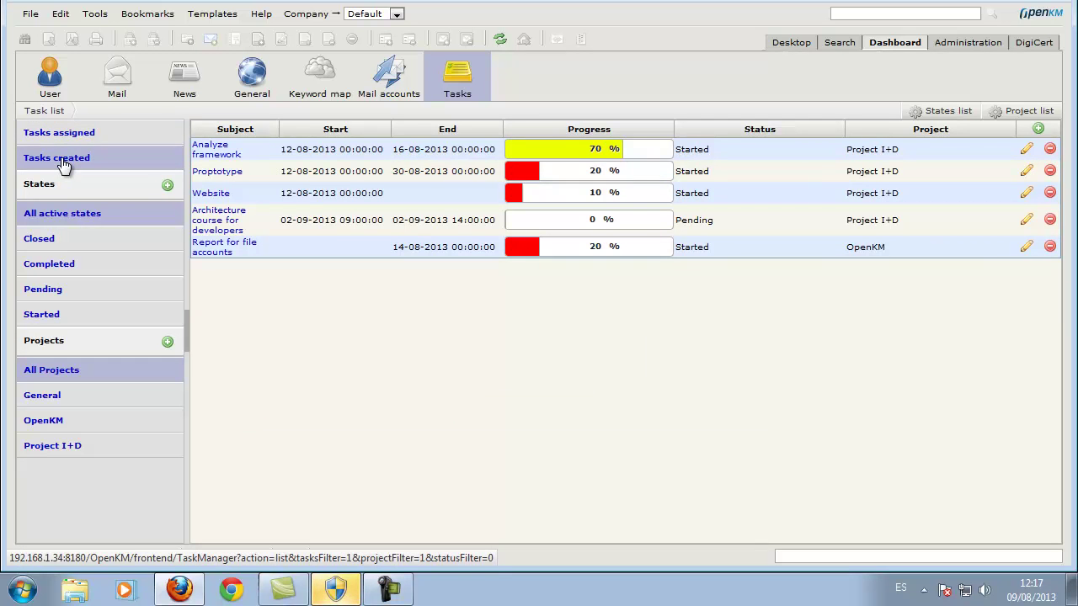
{"action": "left_click", "coordinate": [44, 292]}
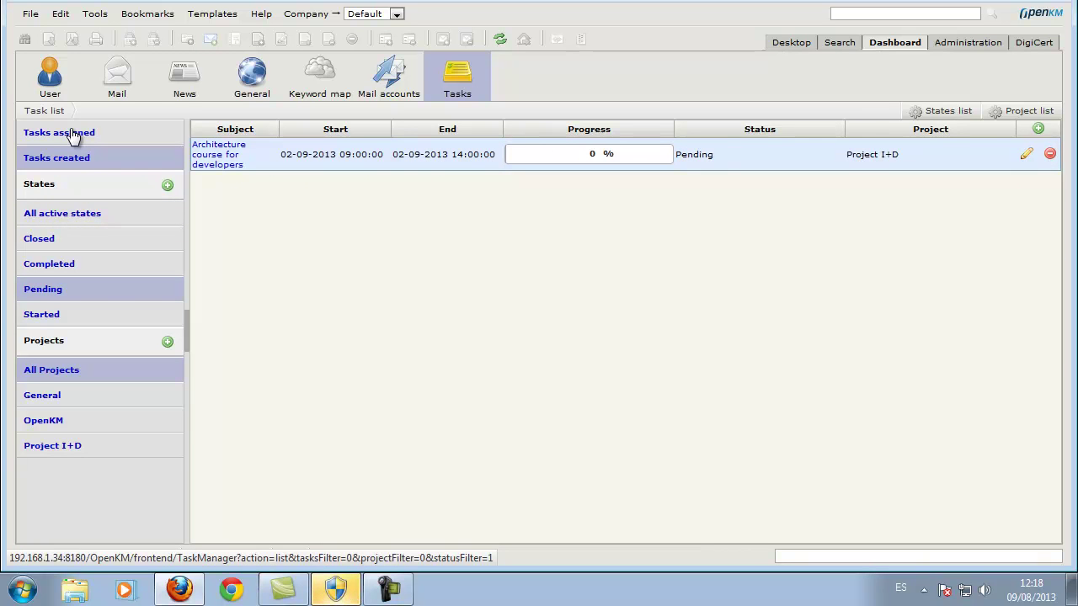
{"action": "left_click", "coordinate": [47, 423]}
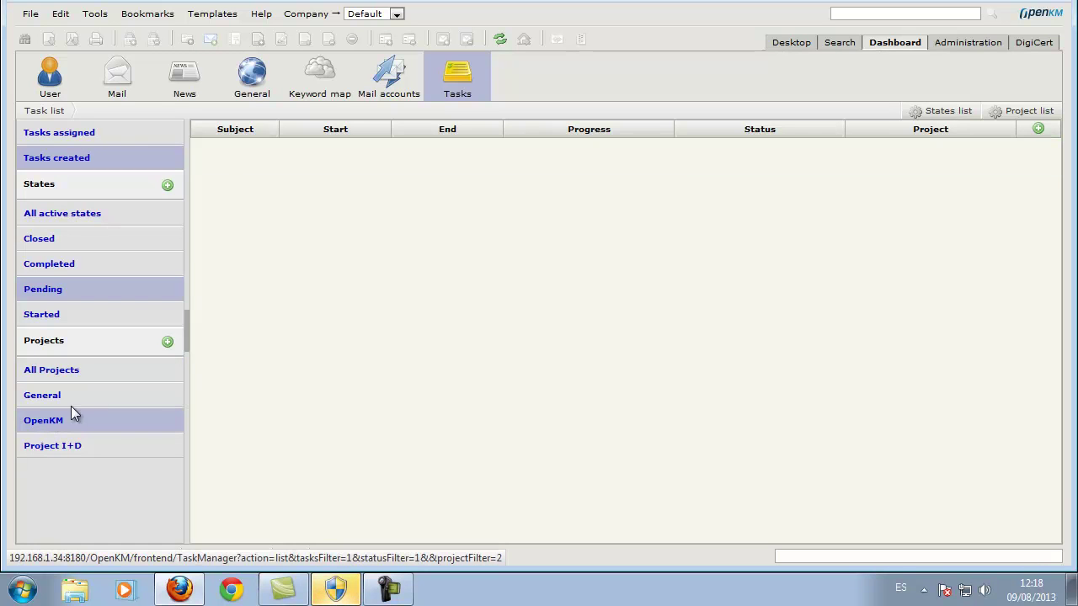
{"action": "left_click", "coordinate": [48, 216]}
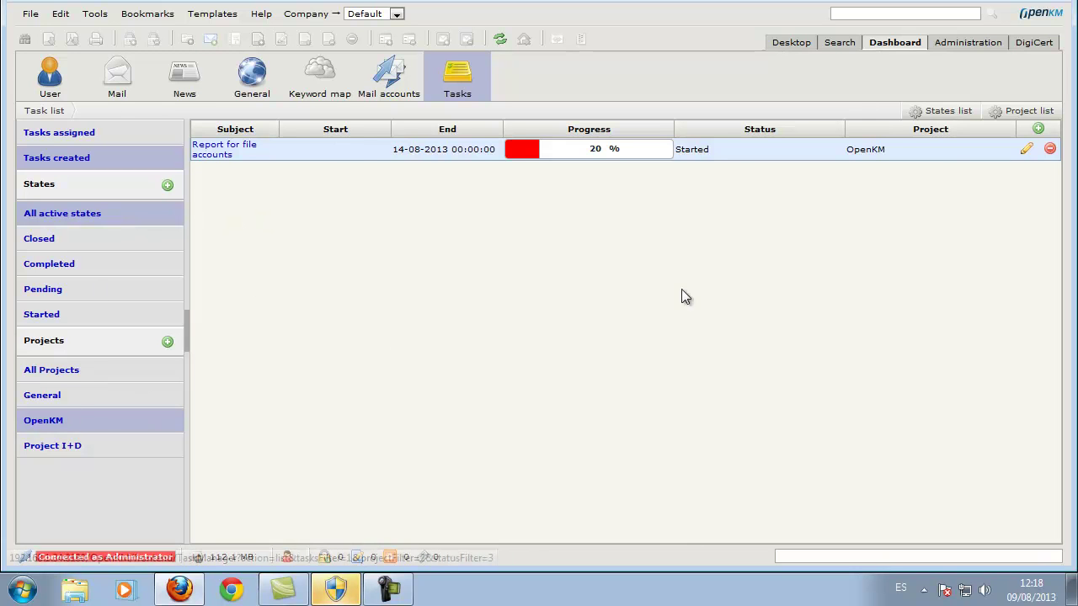
{"action": "left_click", "coordinate": [942, 117]}
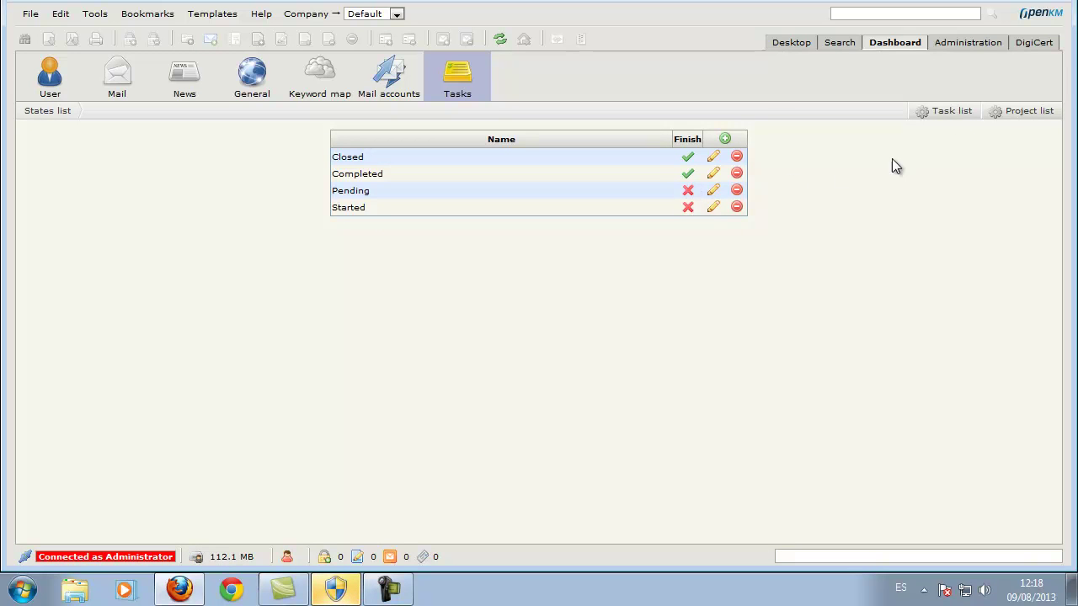
{"action": "left_click", "coordinate": [1021, 116]}
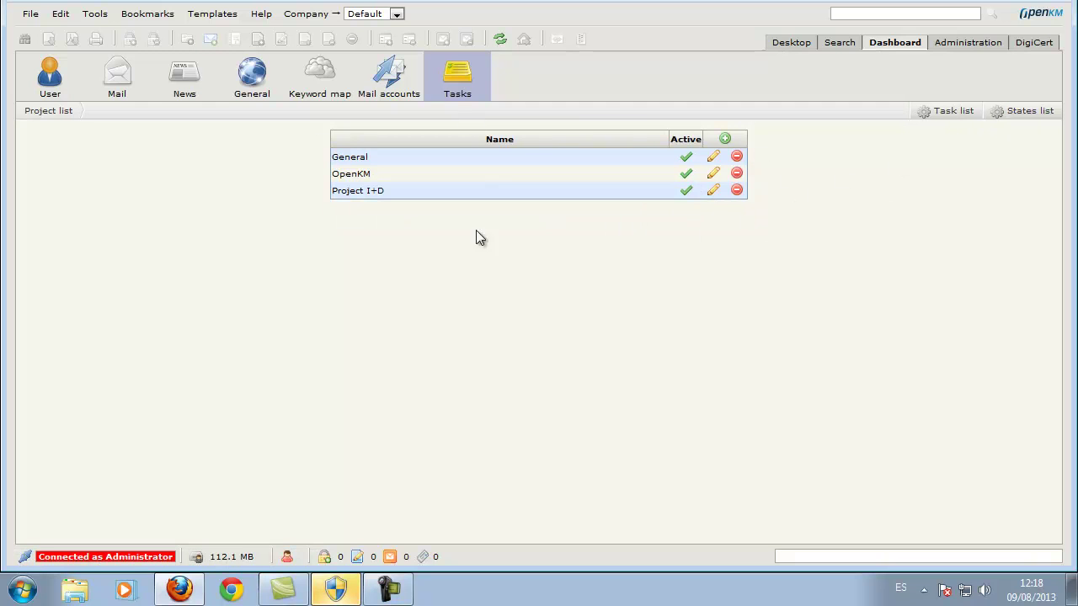
{"action": "left_click", "coordinate": [941, 116]}
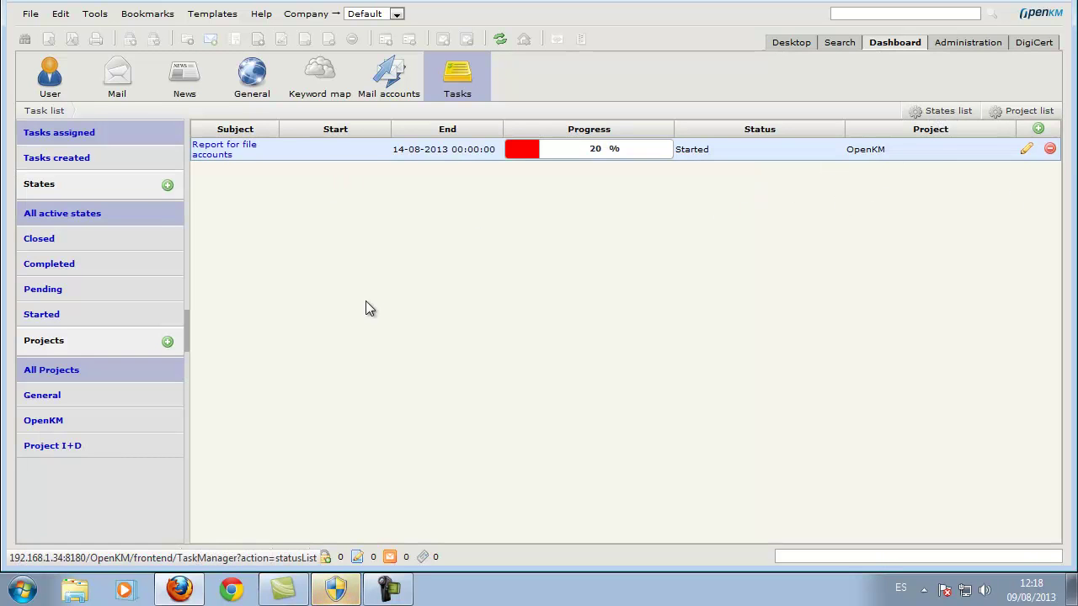
Log the administrator out with File > Exit and dismiss the session-closed message.
{"action": "left_click", "coordinate": [30, 14]}
{"action": "left_click", "coordinate": [43, 460]}
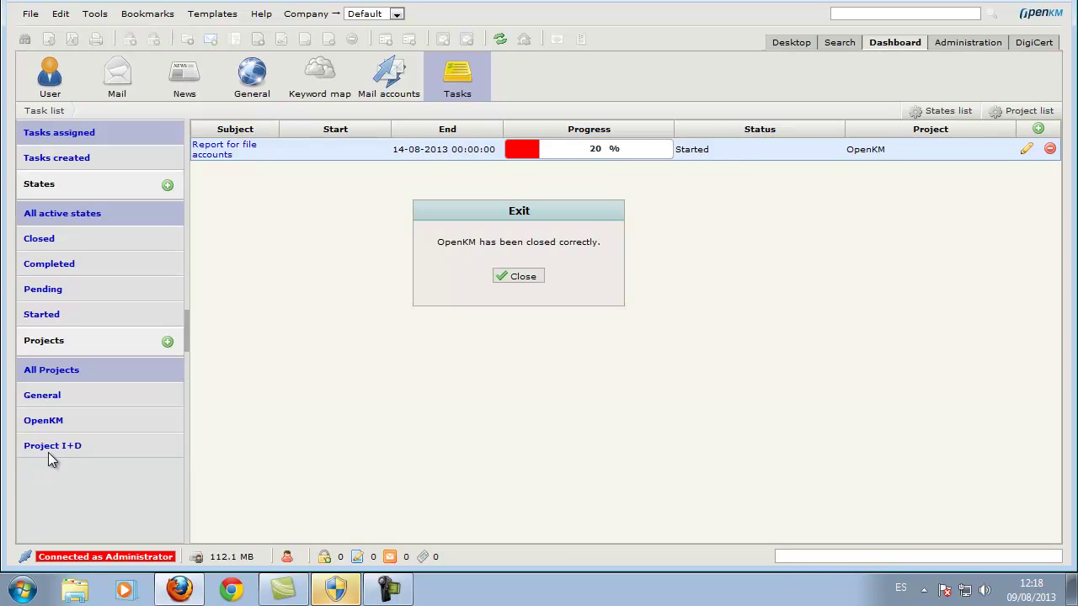
{"action": "left_click", "coordinate": [533, 278]}
Log in with the other user's name and password and open the Dashboard.
{"action": "double_click", "coordinate": [580, 210]}
{"action": "key", "text": "Tab"}
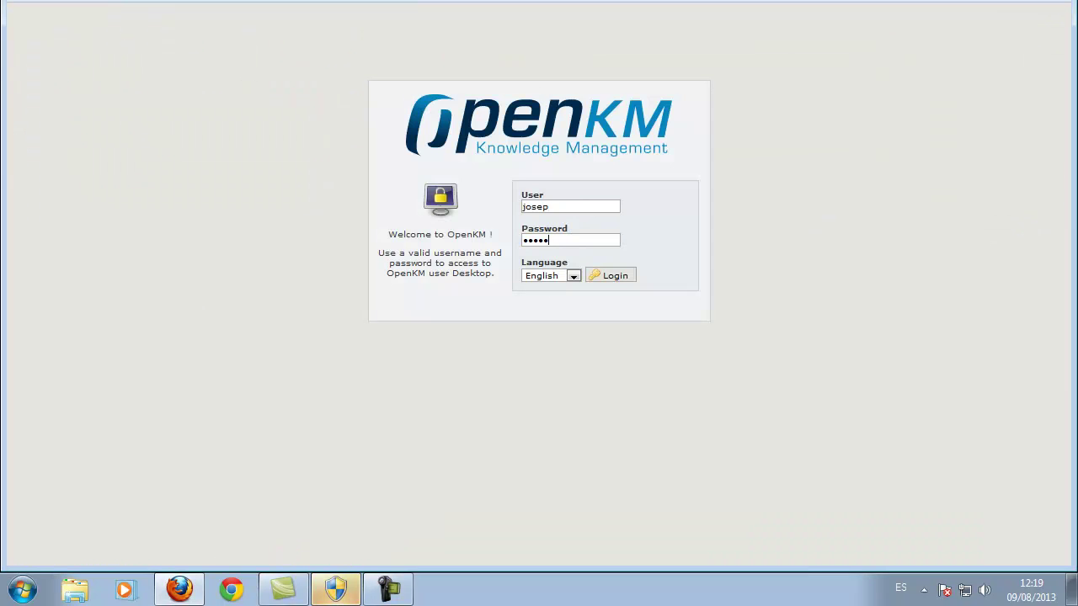
{"action": "key", "text": "Return"}
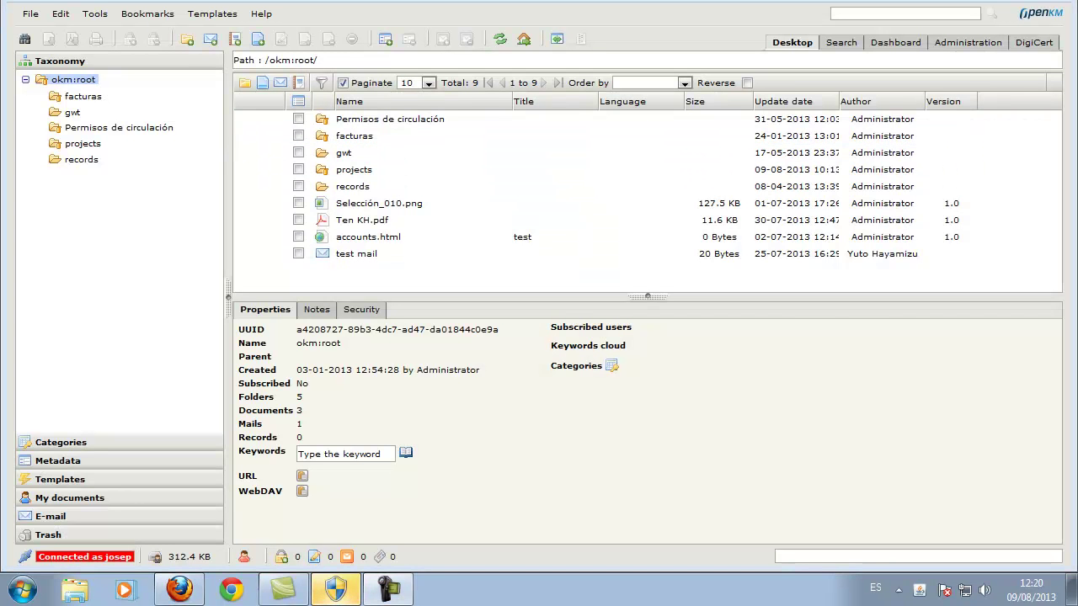
{"action": "left_click", "coordinate": [895, 42]}
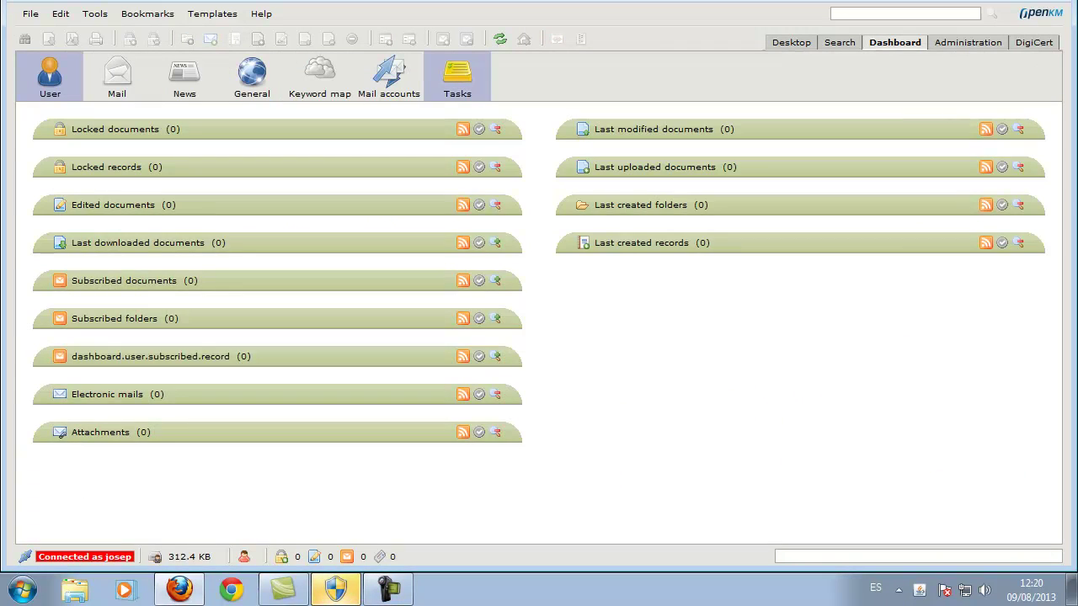
View Analyze framework, Proptotype and Architecture course for developers details, then edit the last.
{"action": "left_click", "coordinate": [457, 76]}
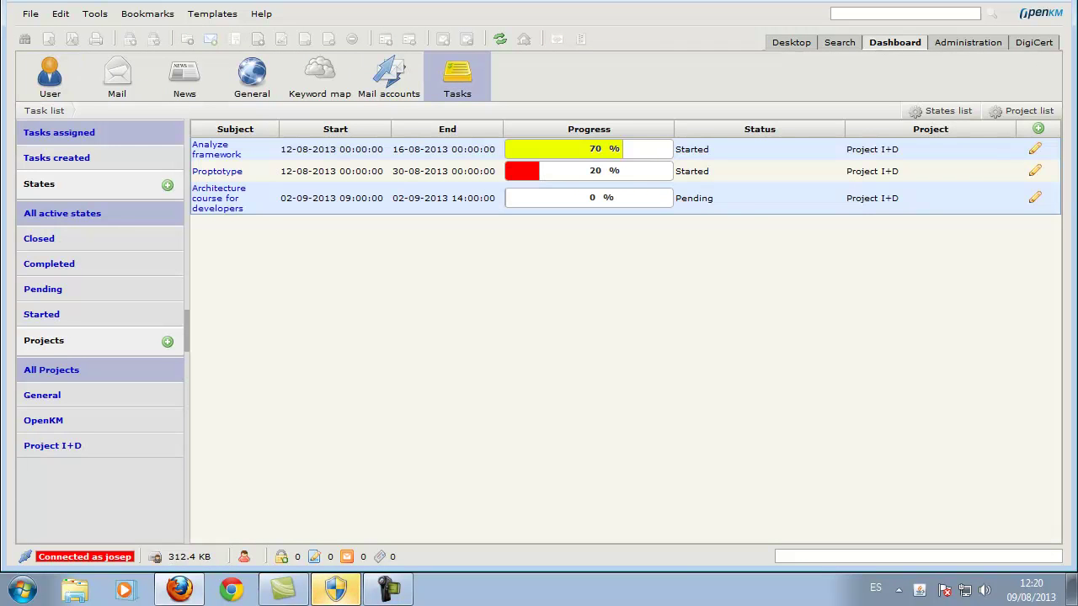
{"action": "left_click", "coordinate": [212, 149]}
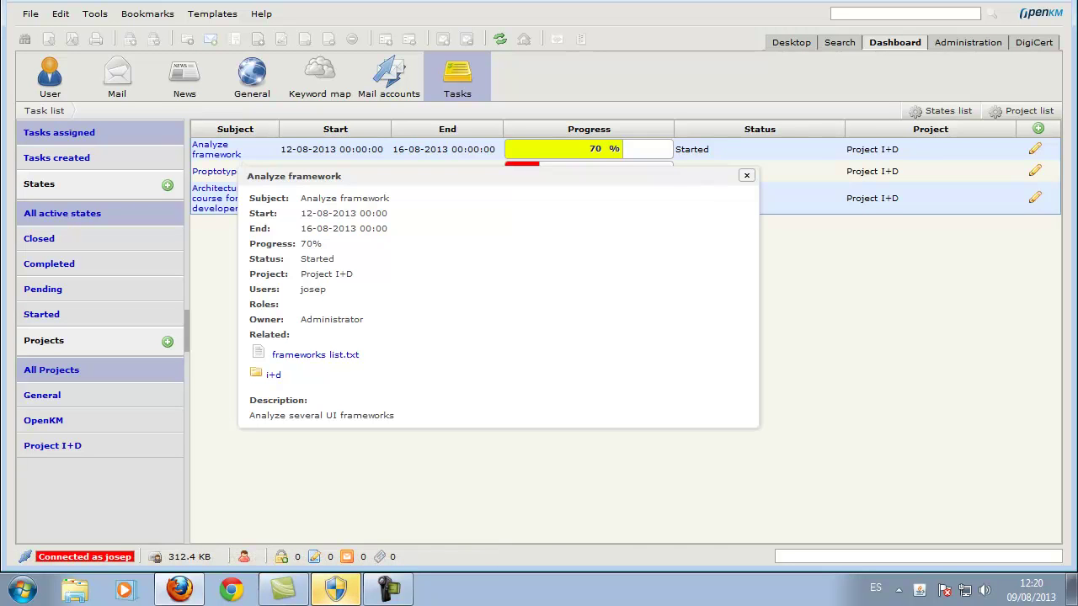
{"action": "left_click", "coordinate": [216, 171]}
{"action": "left_click", "coordinate": [218, 198]}
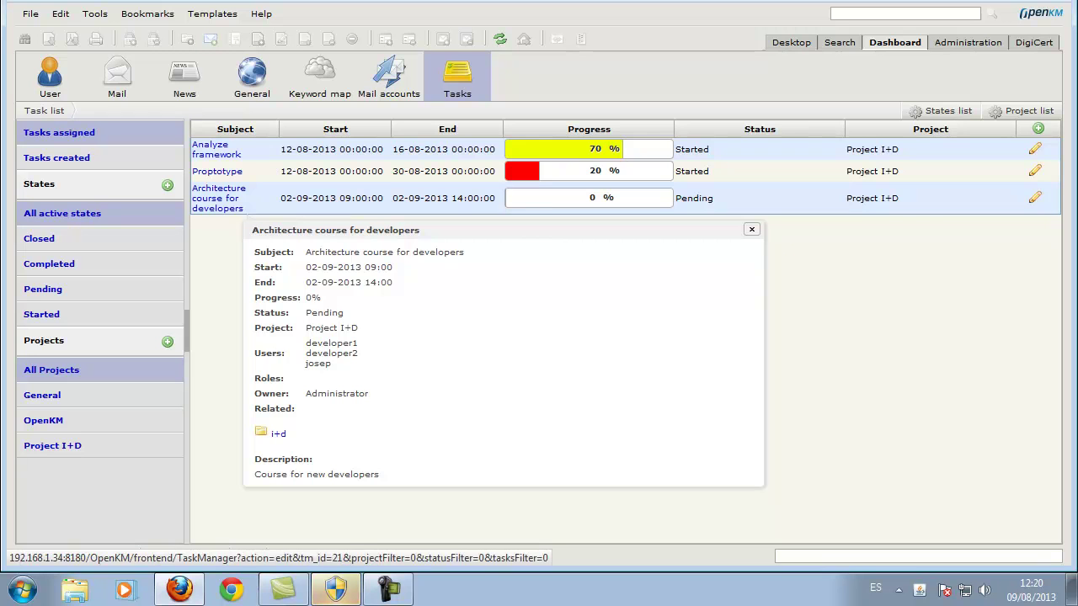
{"action": "left_click", "coordinate": [1035, 198]}
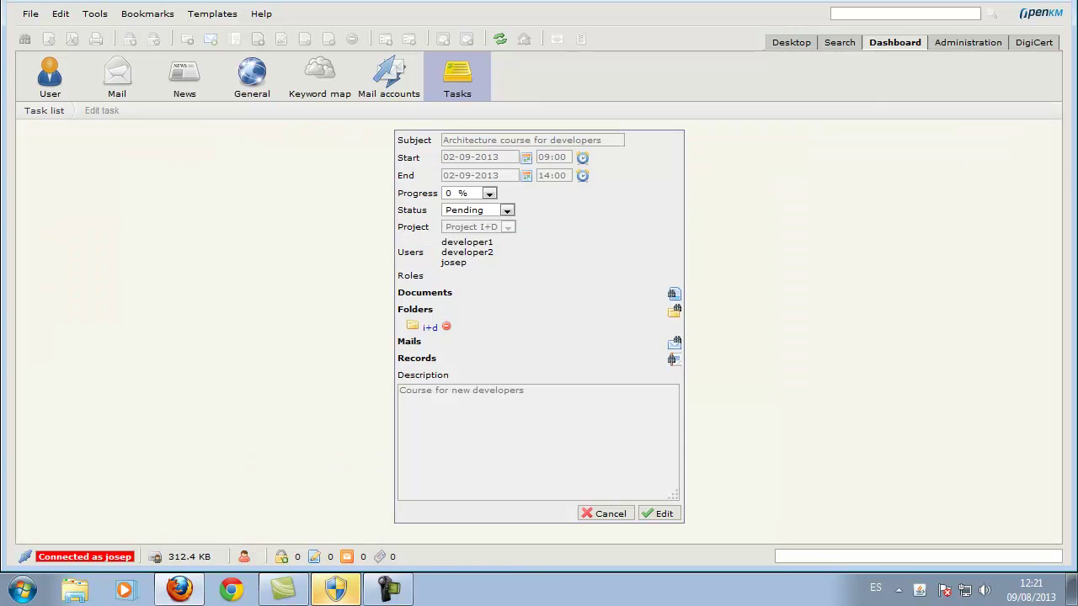
Pick 20% progress and Started status in the edit form, then cancel back to the list.
{"action": "left_click", "coordinate": [489, 193]}
{"action": "key", "text": "Return"}
{"action": "left_click", "coordinate": [506, 210]}
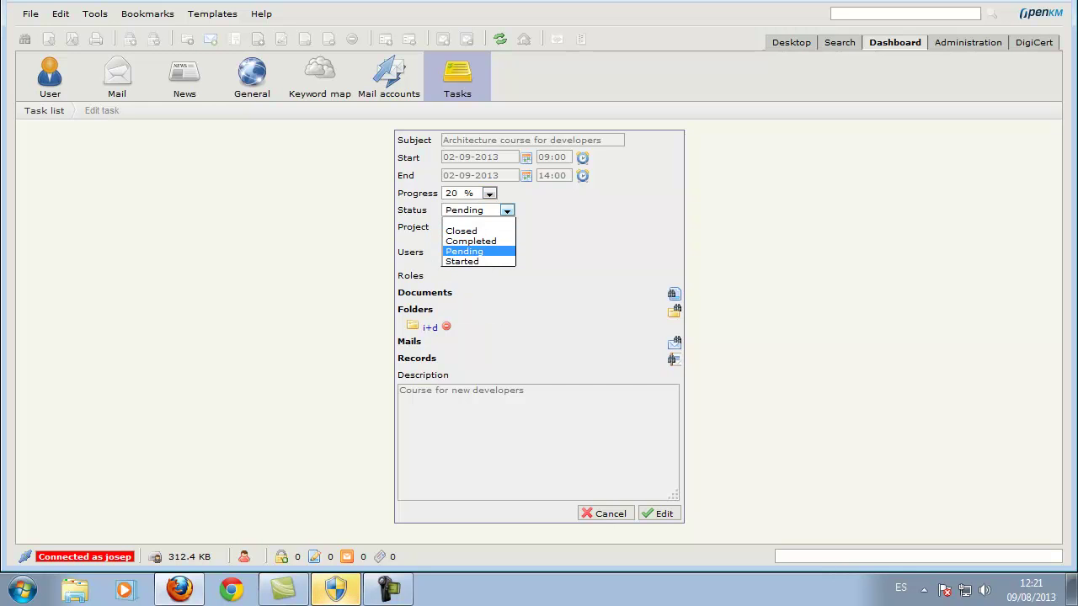
{"action": "key", "text": "Down"}
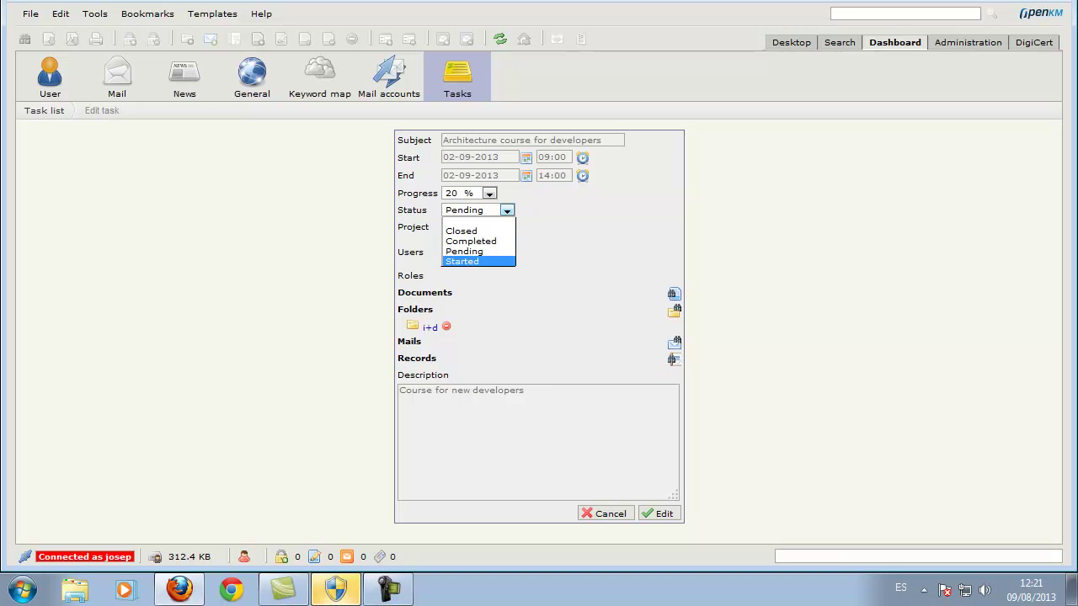
{"action": "key", "text": "Return"}
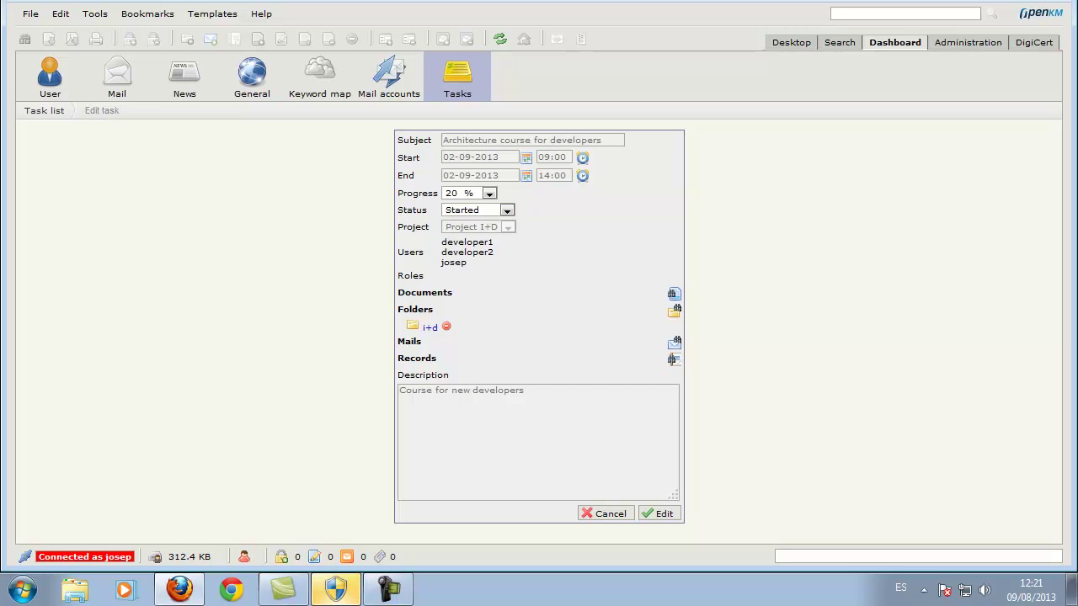
{"action": "left_click", "coordinate": [605, 514]}
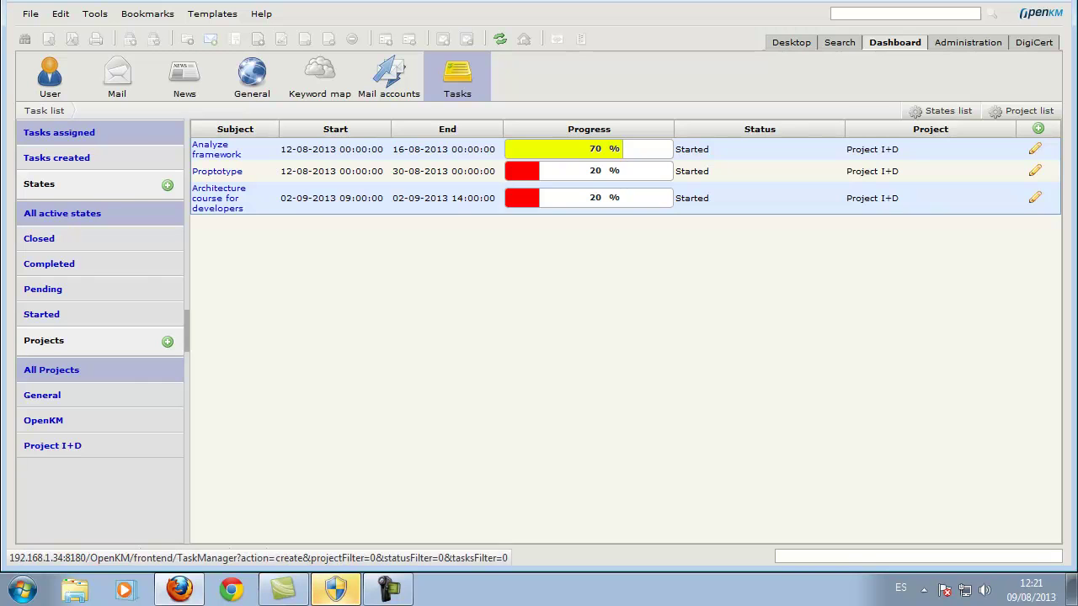
Start a new task with subject 'Change secutiry folder', end 13-08-2013, status Pending.
{"action": "left_click", "coordinate": [1038, 128]}
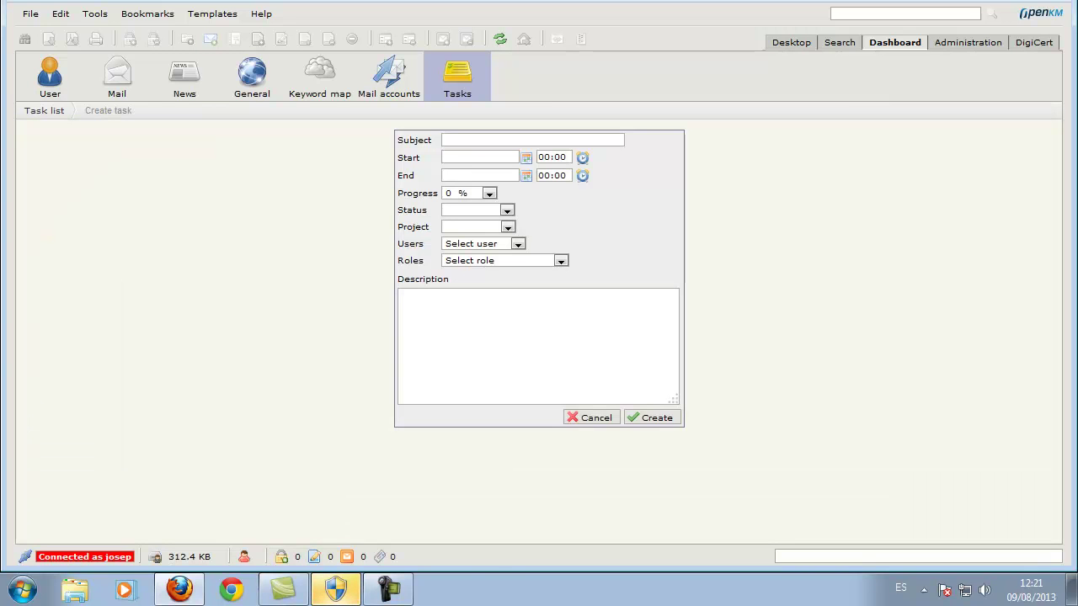
{"action": "type", "text": "Change secutiry folder"}
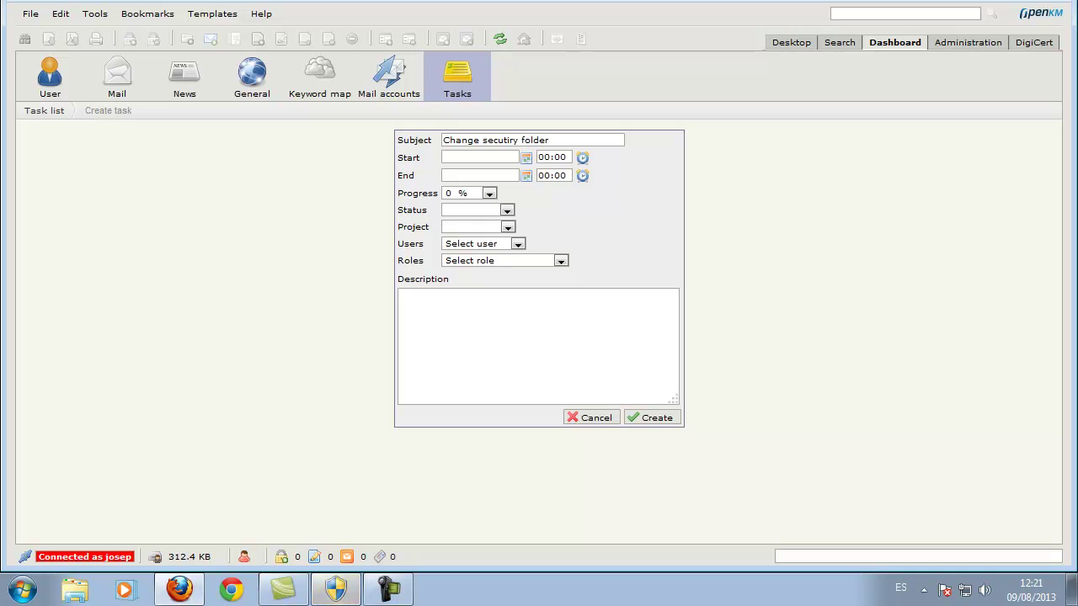
{"action": "left_click", "coordinate": [526, 175]}
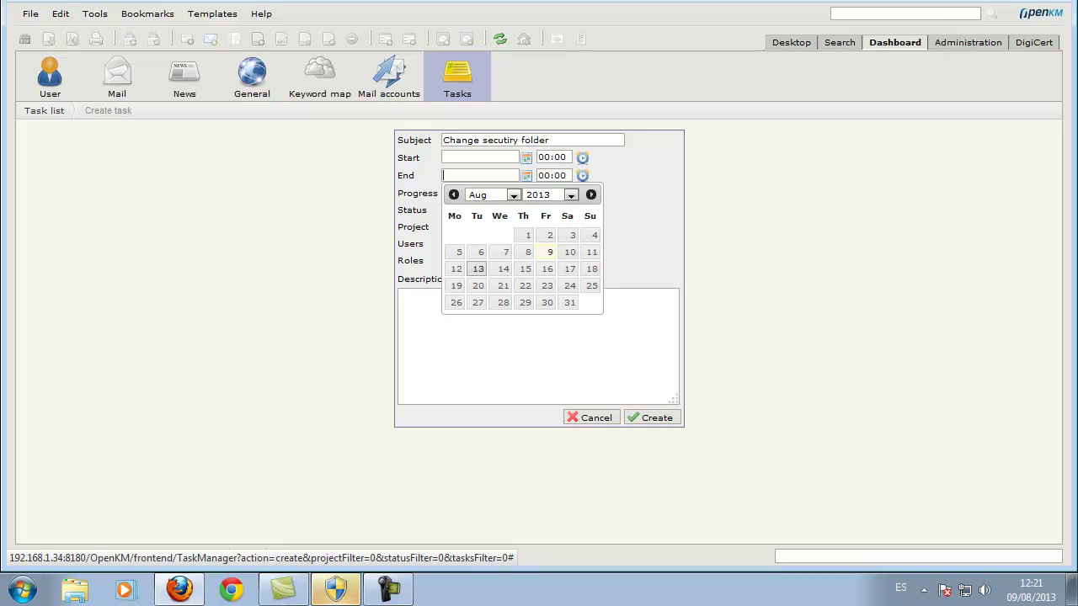
{"action": "left_click", "coordinate": [478, 269]}
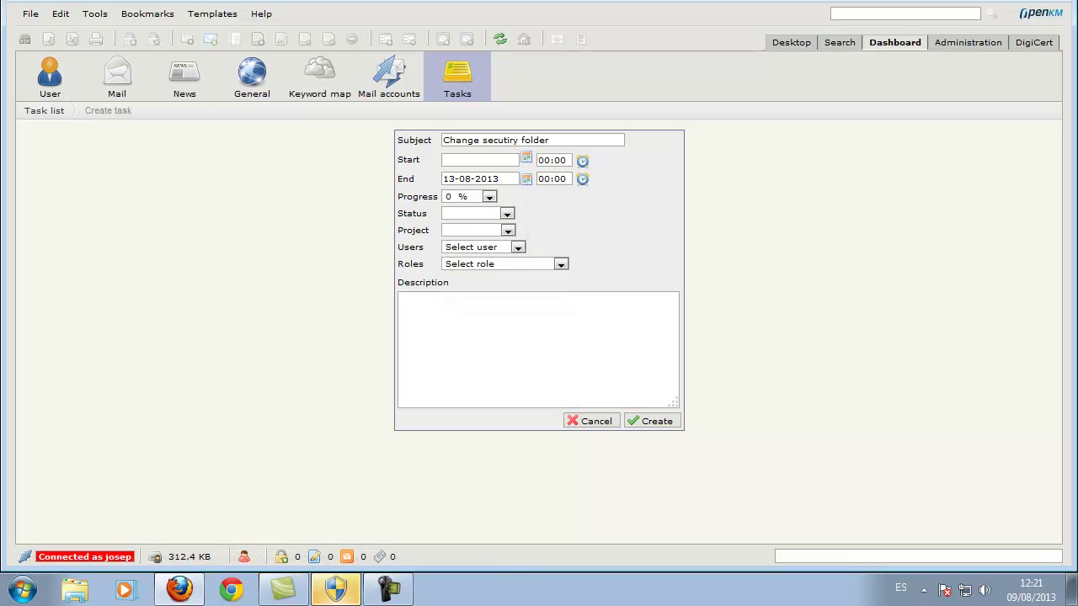
{"action": "left_click", "coordinate": [477, 213]}
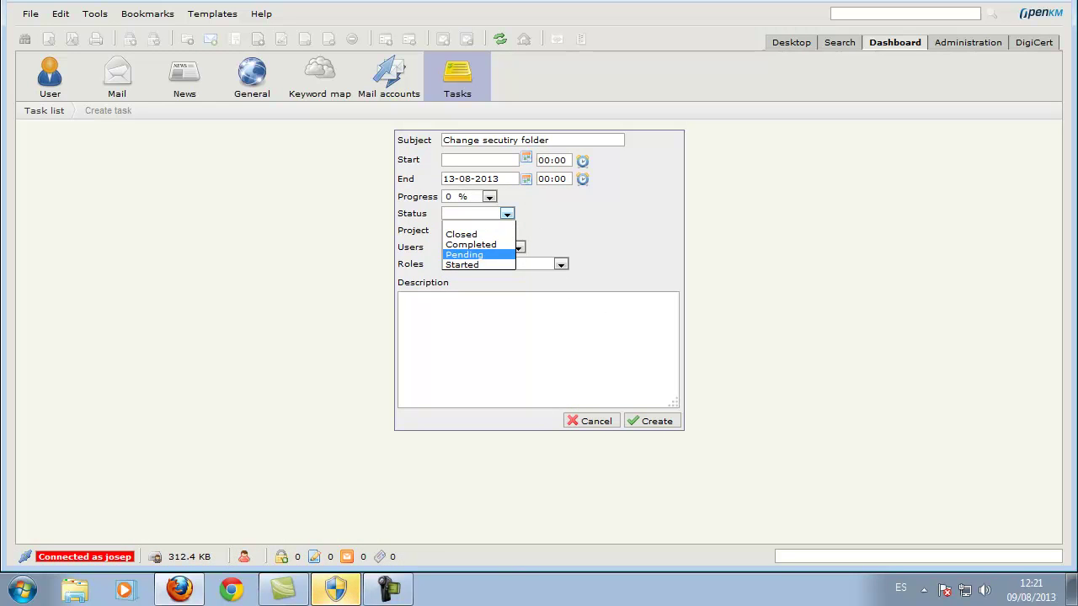
{"action": "key", "text": "Return"}
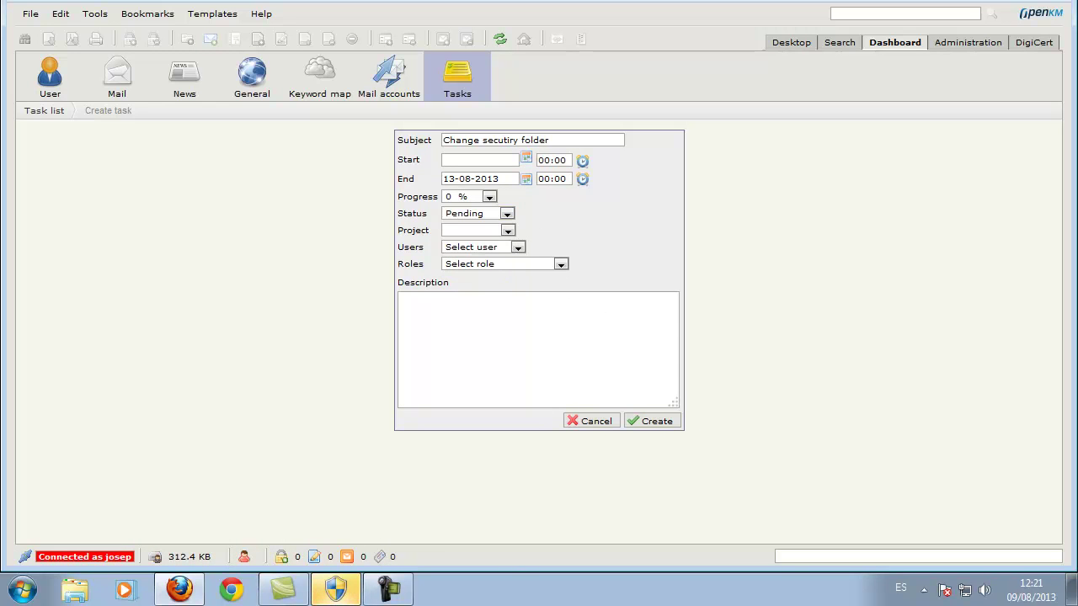
Set the task's project to OpenKM and assign it to Administrator.
{"action": "key", "text": "Tab"}
{"action": "key", "text": "alt+Down"}
{"action": "key", "text": "Down"}
{"action": "key", "text": "Down"}
{"action": "key", "text": "Return"}
{"action": "key", "text": "Tab"}
{"action": "key", "text": "alt+Down"}
{"action": "key", "text": "Down"}
{"action": "key", "text": "Down"}
{"action": "key", "text": "Down"}
{"action": "key", "text": "Down"}
{"action": "key", "text": "Return"}
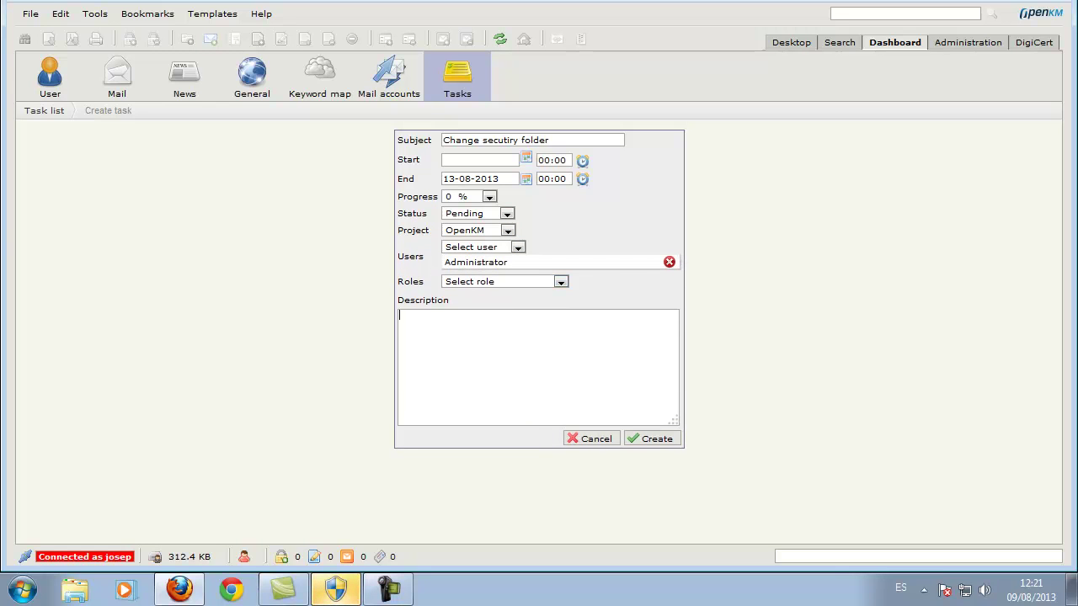
Type a description about changing security on the projects folder to add grants for a user.
{"action": "type", "text": "Change "}
{"action": "type", "text": "projects"}
{"action": "type", "text": " secur"}
{"action": "key", "text": "BackSpace"}
{"action": "key", "text": "BackSpace"}
{"action": "key", "text": "BackSpace"}
{"action": "key", "text": "BackSpace"}
{"action": "key", "text": "BackSpace"}
{"action": "key", "text": "BackSpace"}
{"action": "key", "text": "BackSpace"}
{"action": "key", "text": "BackSpace"}
{"action": "key", "text": "BackSpace"}
{"action": "key", "text": "BackSpace"}
{"action": "key", "text": "BackSpace"}
{"action": "key", "text": "BackSpace"}
{"action": "key", "text": "BackSpace"}
{"action": "type", "text": "security in folder"}
{"action": "key", "text": "BackSpace"}
{"action": "key", "text": "BackSpace"}
{"action": "key", "text": "BackSpace"}
{"action": "key", "text": "BackSpace"}
{"action": "type", "text": "lder project ( a"}
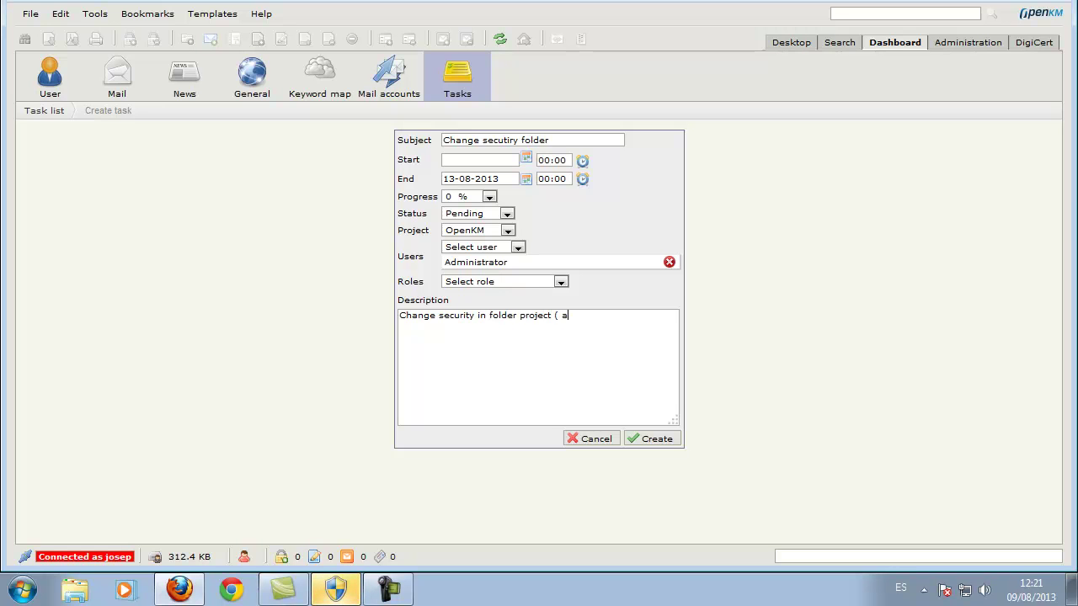
{"action": "type", "text": "dd grants to susan )"}
Create the task, link the /okm:root/projects folder to it, and save the changes.
{"action": "left_click", "coordinate": [640, 439]}
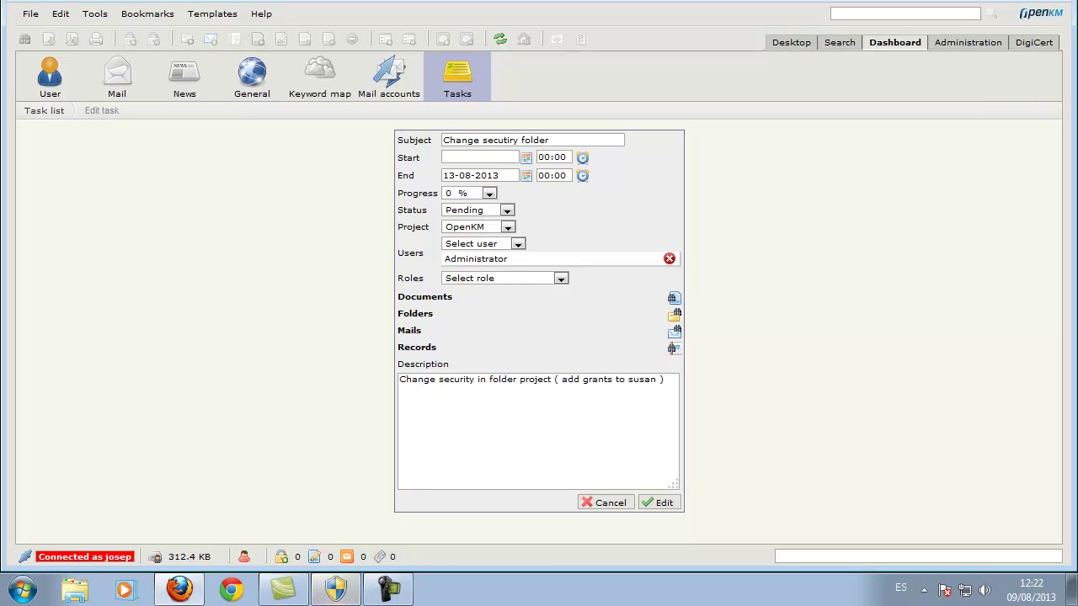
{"action": "left_click", "coordinate": [675, 314]}
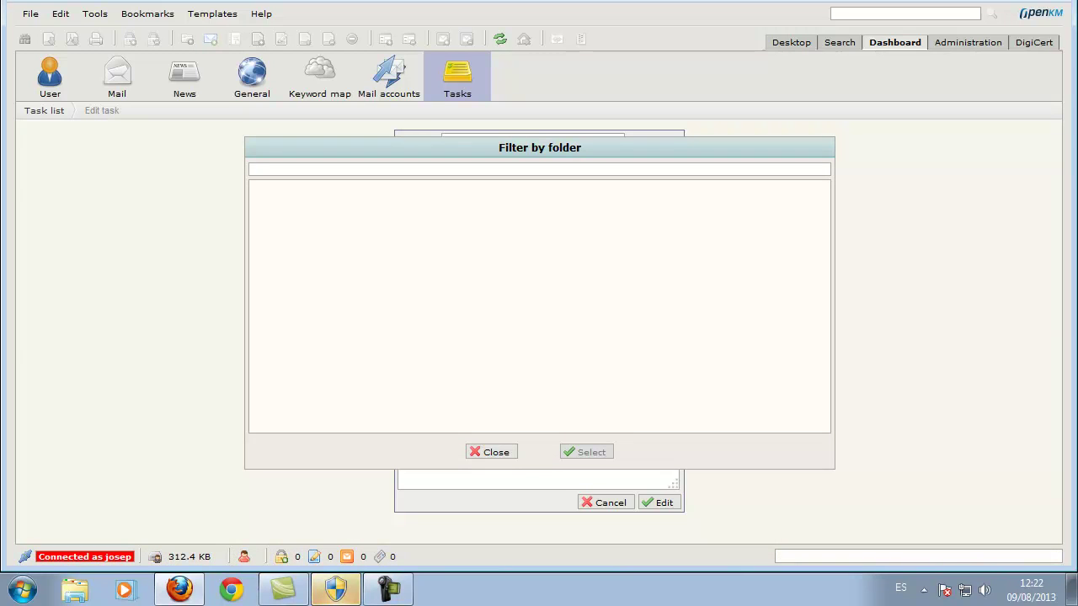
{"action": "type", "text": "pro"}
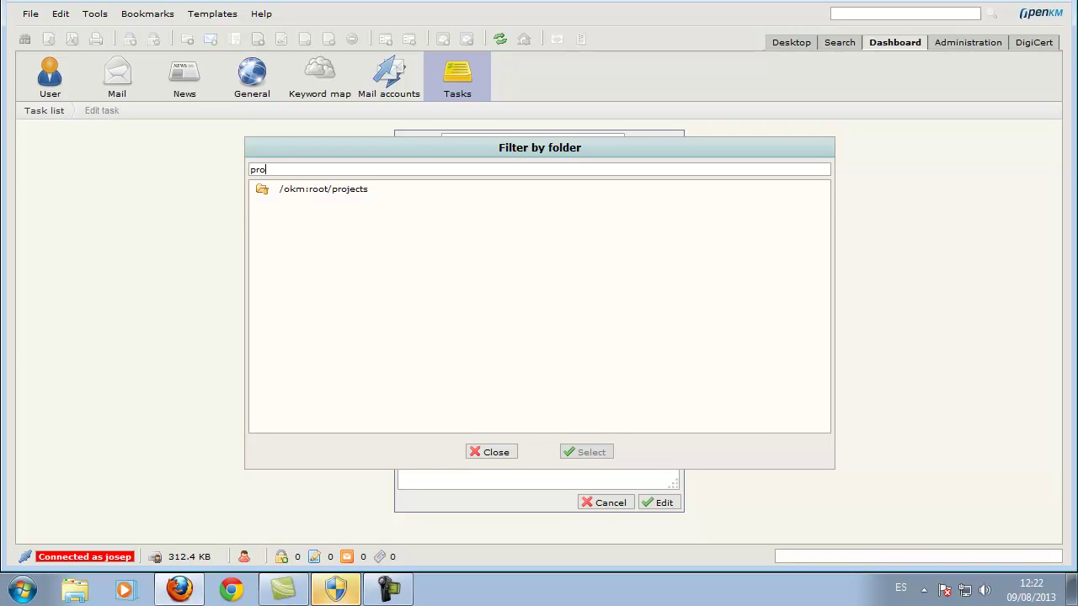
{"action": "left_click", "coordinate": [323, 189]}
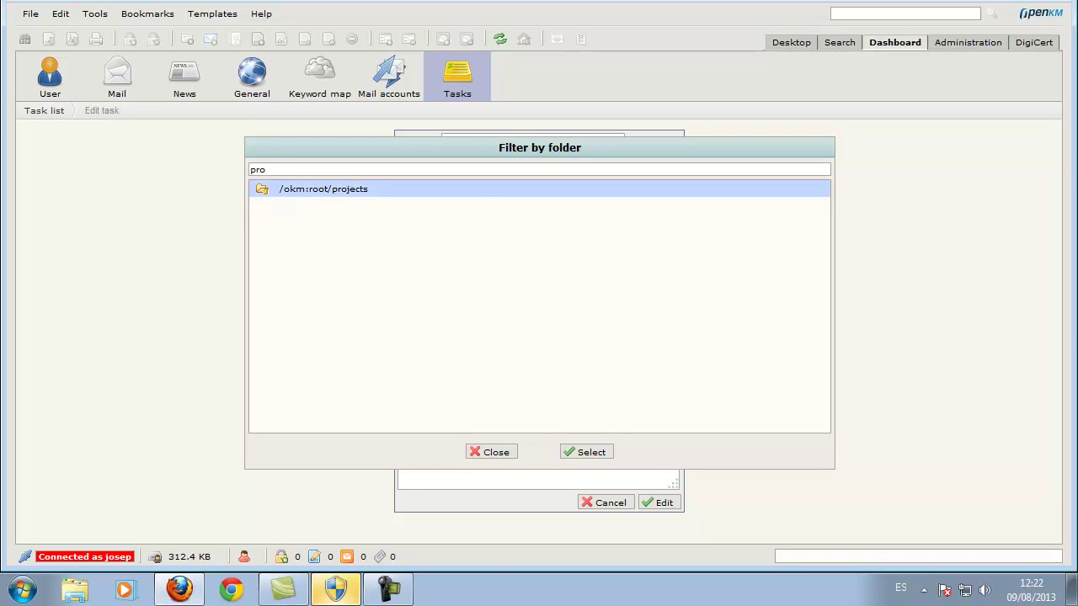
{"action": "left_click", "coordinate": [582, 452]}
{"action": "left_click", "coordinate": [658, 518]}
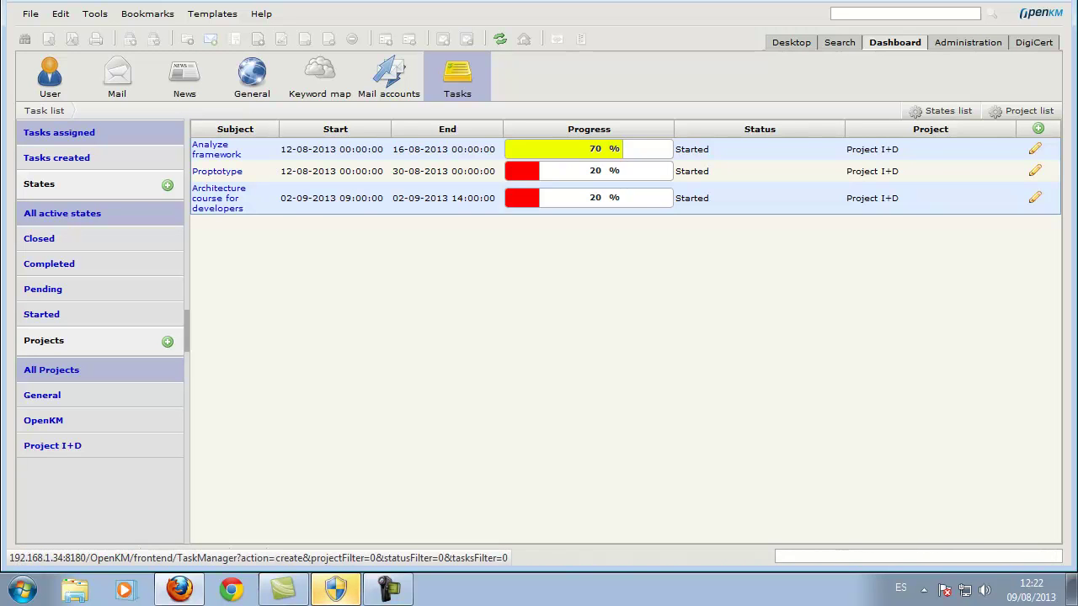
Review the Change secutiry folder task under Tasks created and begin another new task.
{"action": "left_click", "coordinate": [56, 158]}
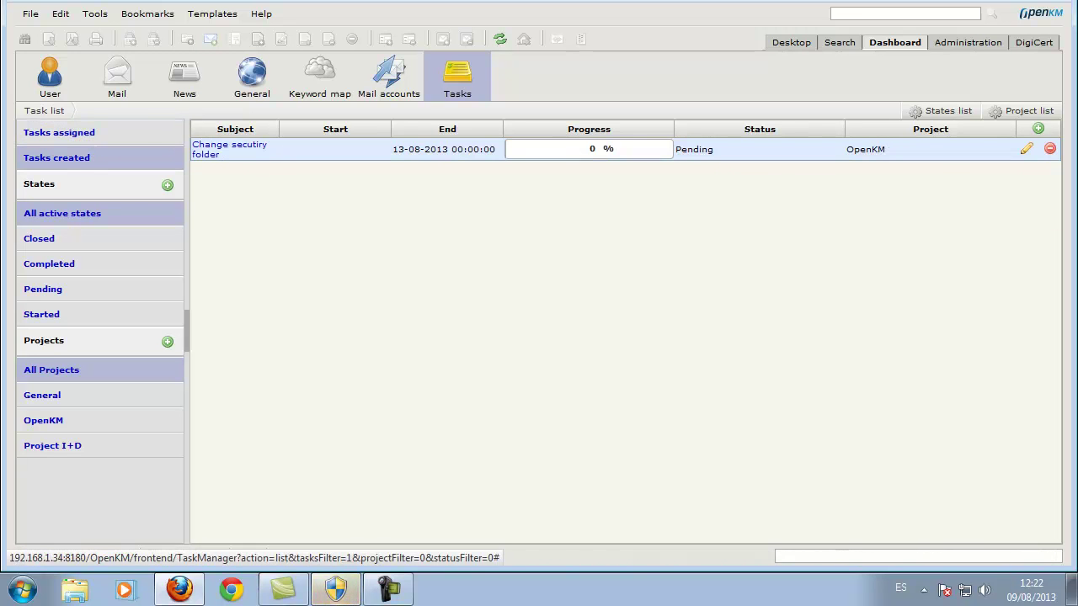
{"action": "left_click", "coordinate": [229, 149]}
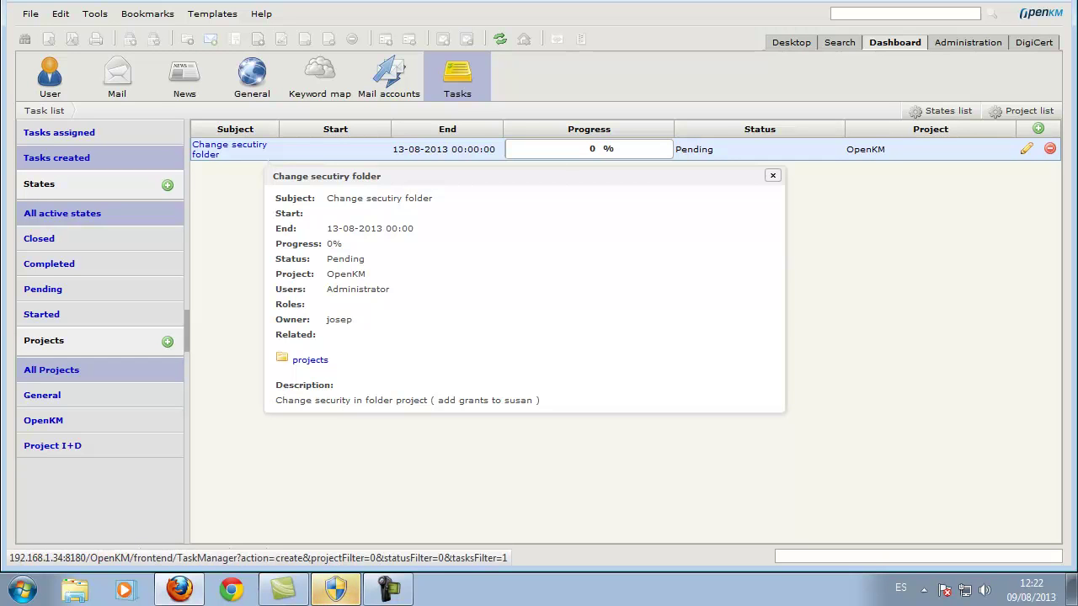
{"action": "left_click", "coordinate": [1039, 128]}
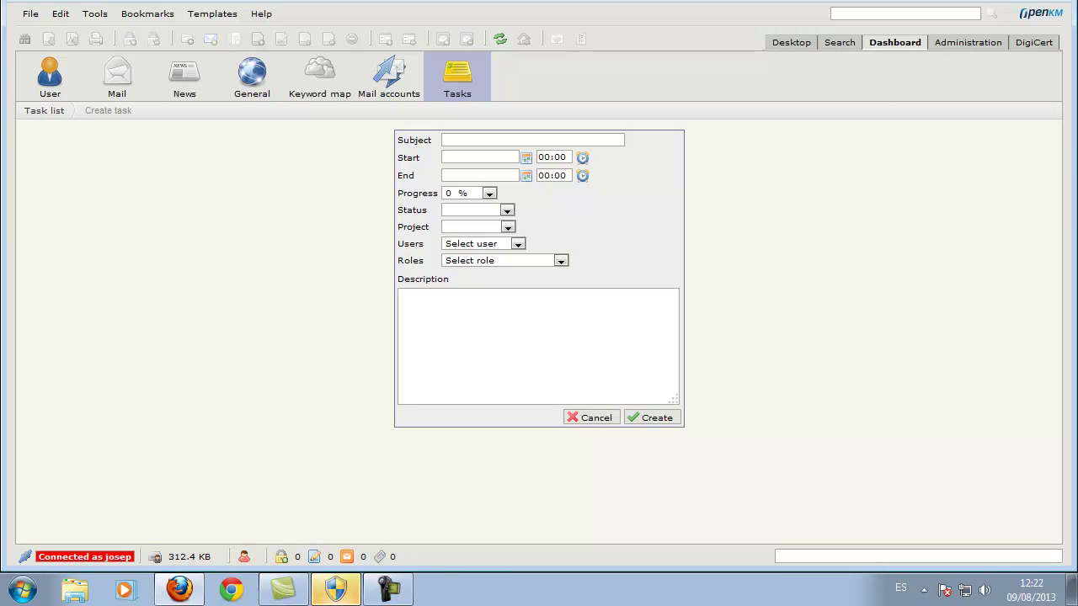
Enter subject 'Create new folder', end date 12-08-2013 and status Pending.
{"action": "type", "text": "Create new folder"}
{"action": "left_click", "coordinate": [526, 175]}
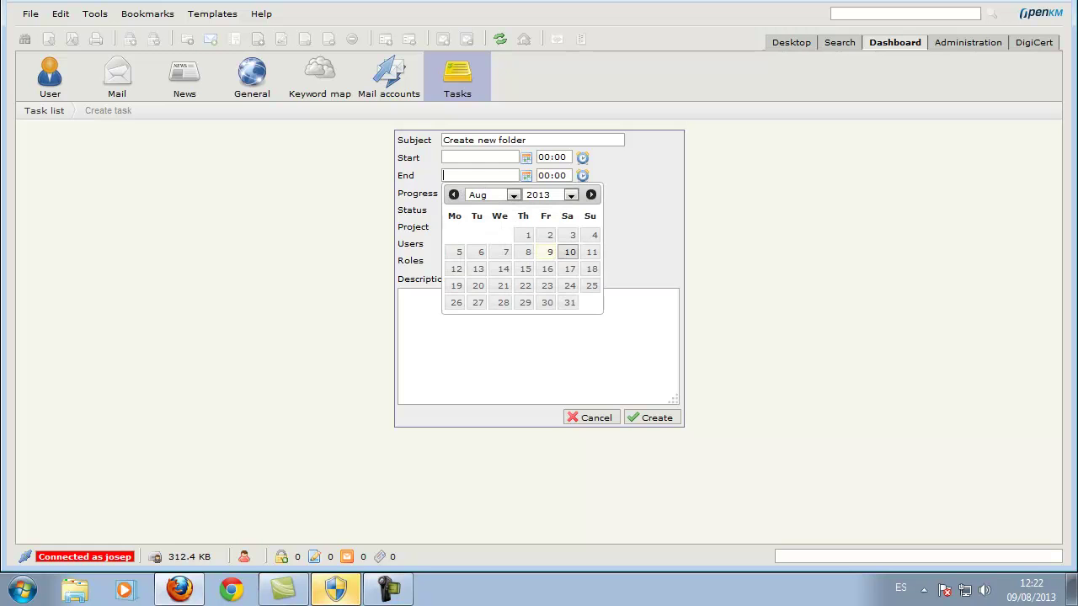
{"action": "left_click", "coordinate": [456, 269]}
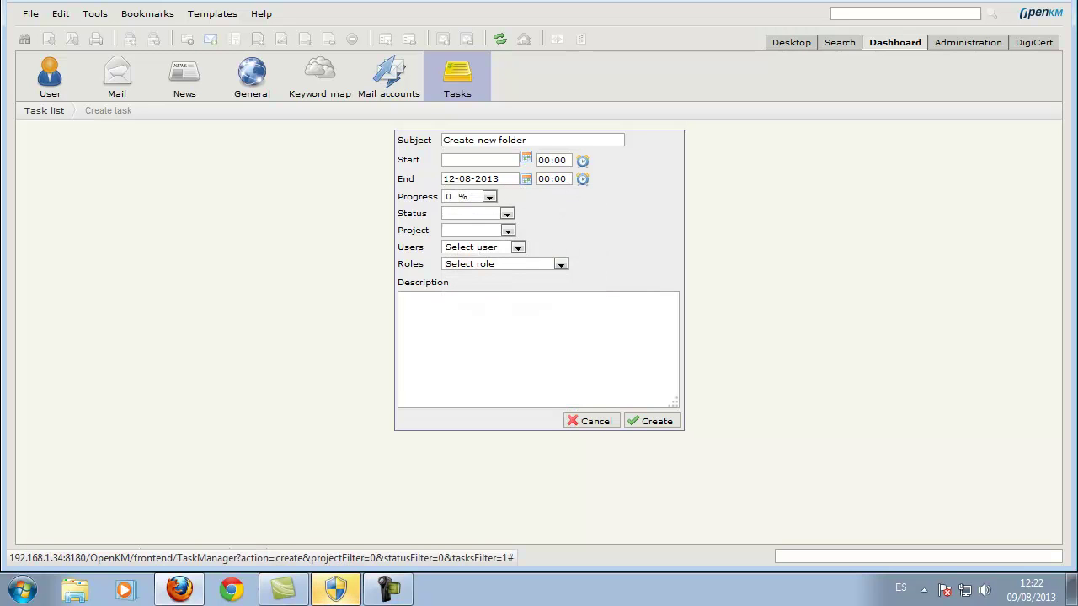
{"action": "left_click", "coordinate": [506, 213]}
{"action": "key", "text": "Down"}
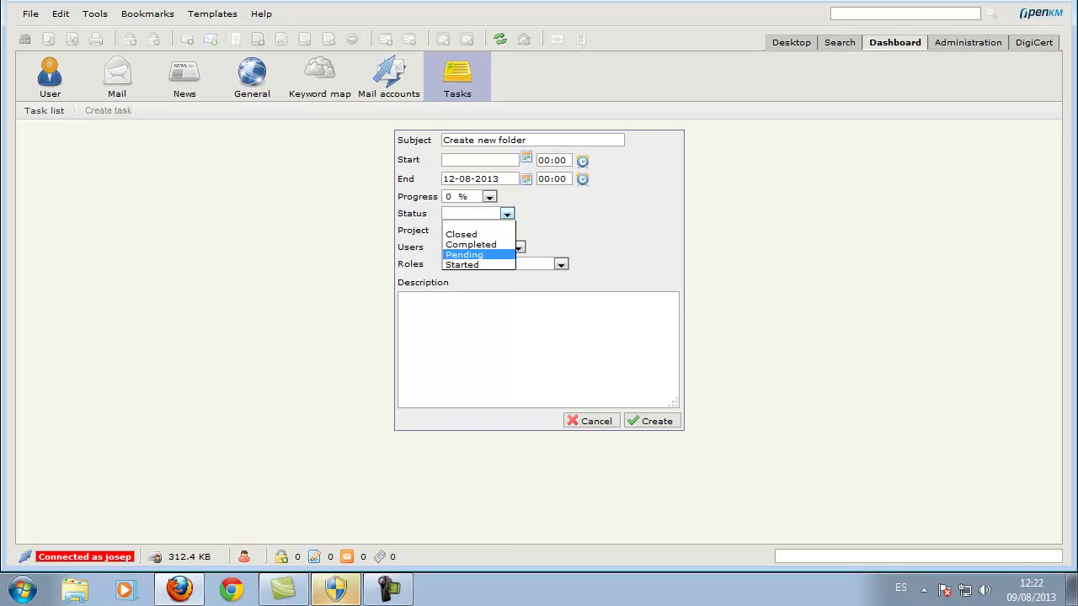
{"action": "key", "text": "Return"}
Set the project to OpenKM and assign the task to Administrator.
{"action": "left_click", "coordinate": [507, 230]}
{"action": "key", "text": "Up"}
{"action": "key", "text": "Return"}
{"action": "key", "text": "Tab"}
{"action": "key", "text": "alt+Down"}
{"action": "key", "text": "Down"}
{"action": "key", "text": "Down"}
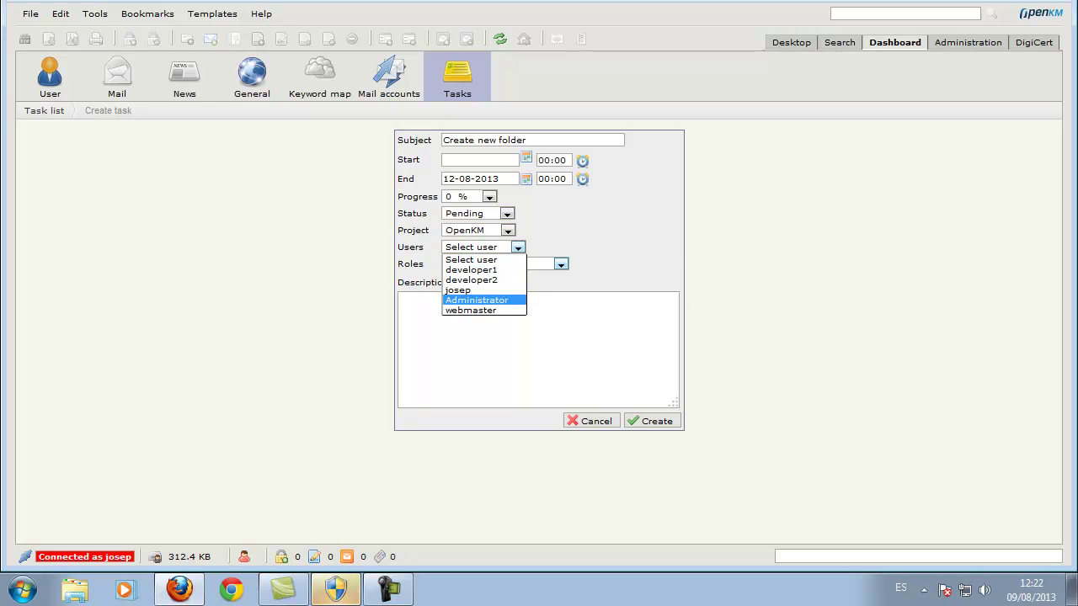
{"action": "key", "text": "Return"}
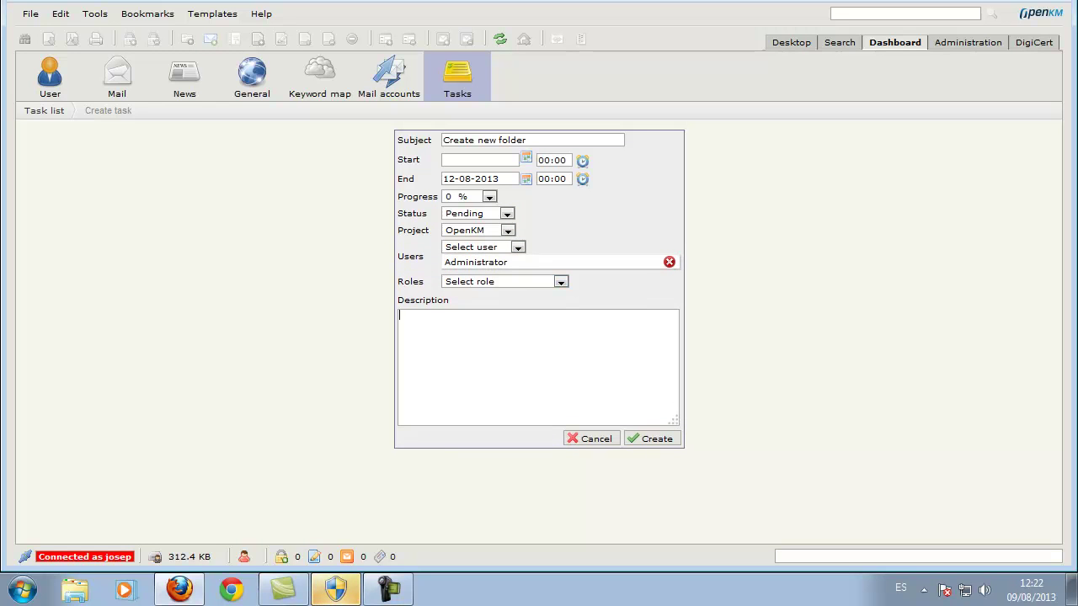
Describe creating an accounts folder under okm:root with grants for all users, then save the task.
{"action": "type", "text": "Create a fol"}
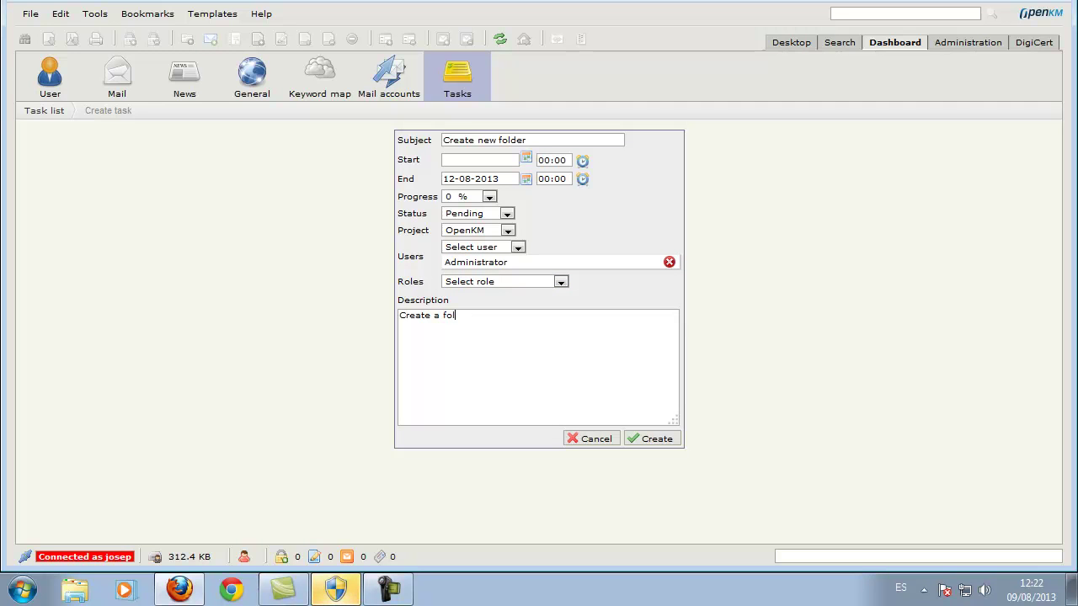
{"action": "type", "text": "der accounts for"}
{"action": "type", "text": "rhh"}
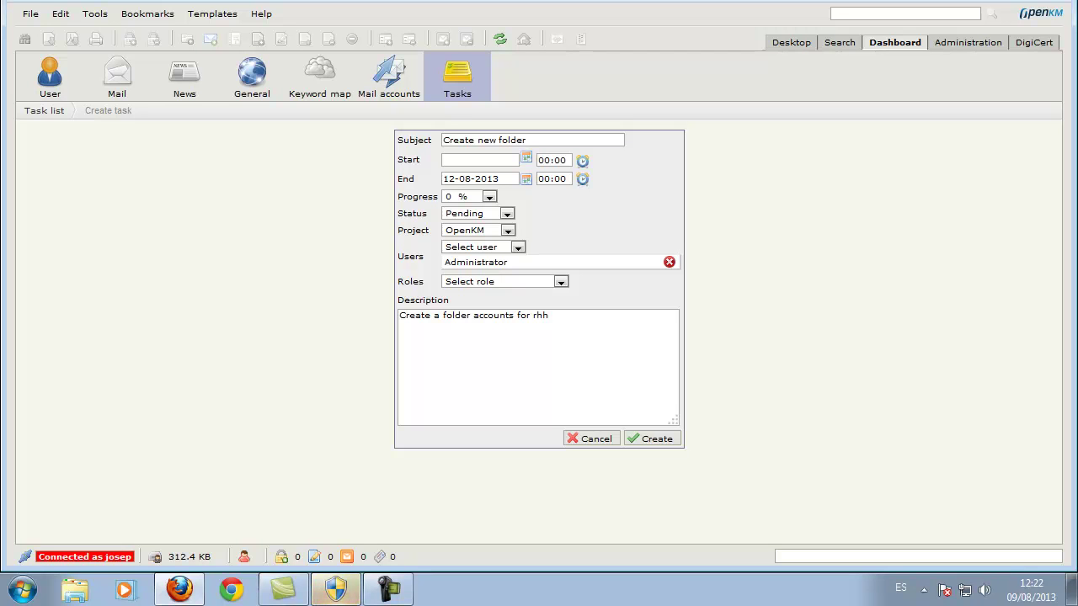
{"action": "type", "text": "int"}
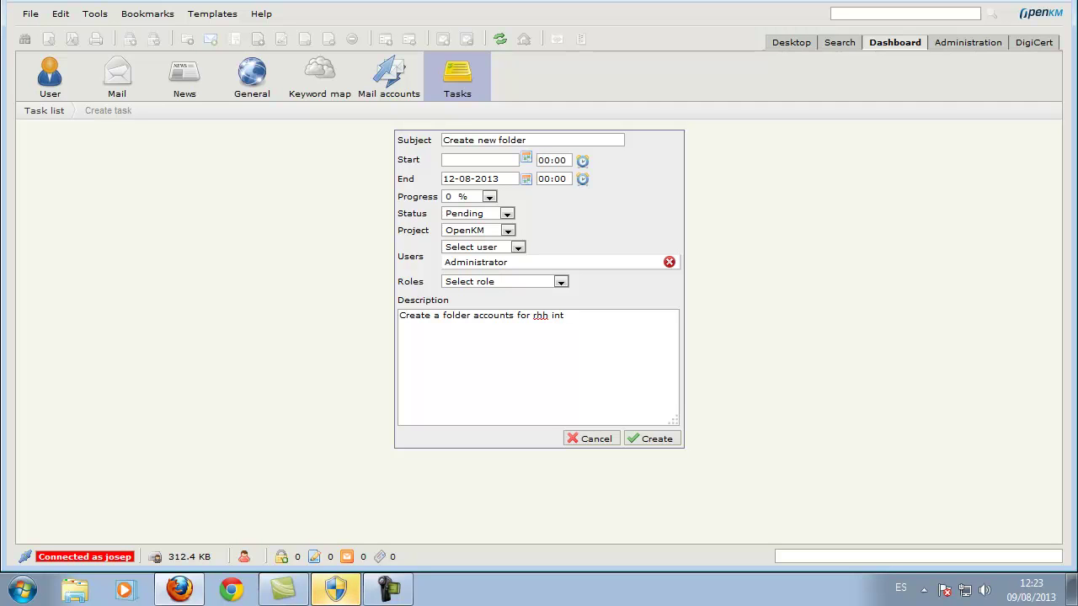
{"action": "type", "text": "o main okm:root node give"}
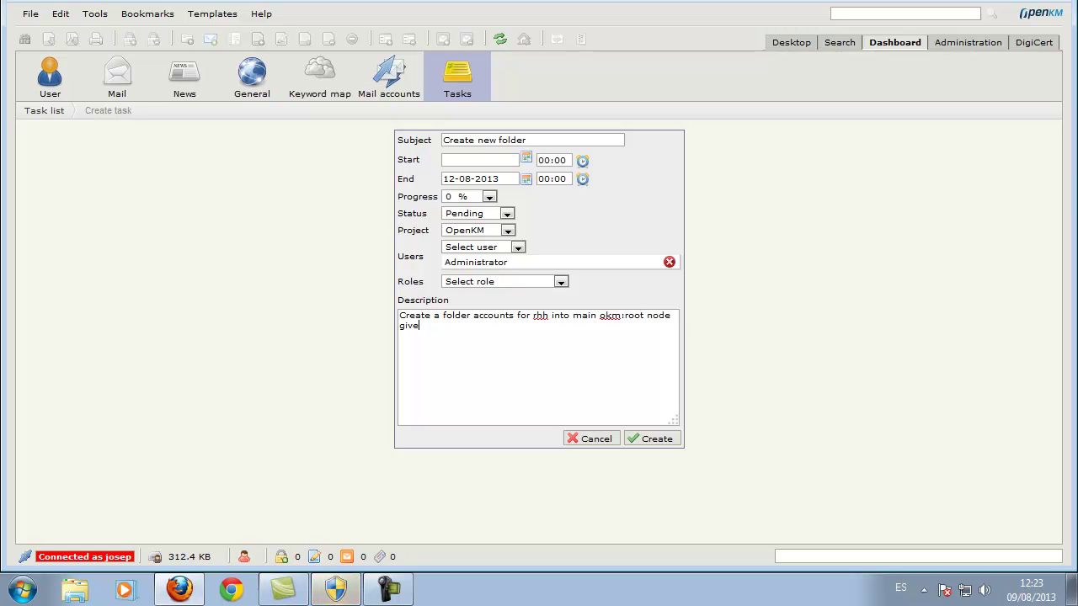
{"action": "type", "text": " grants to all users and sus"}
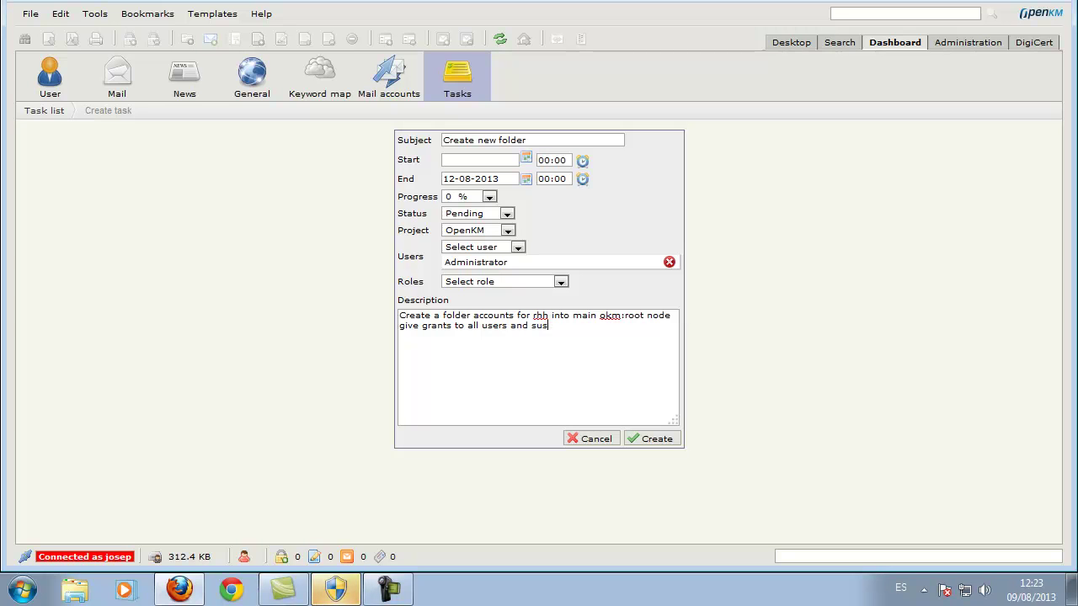
{"action": "type", "text": "an as administrator"}
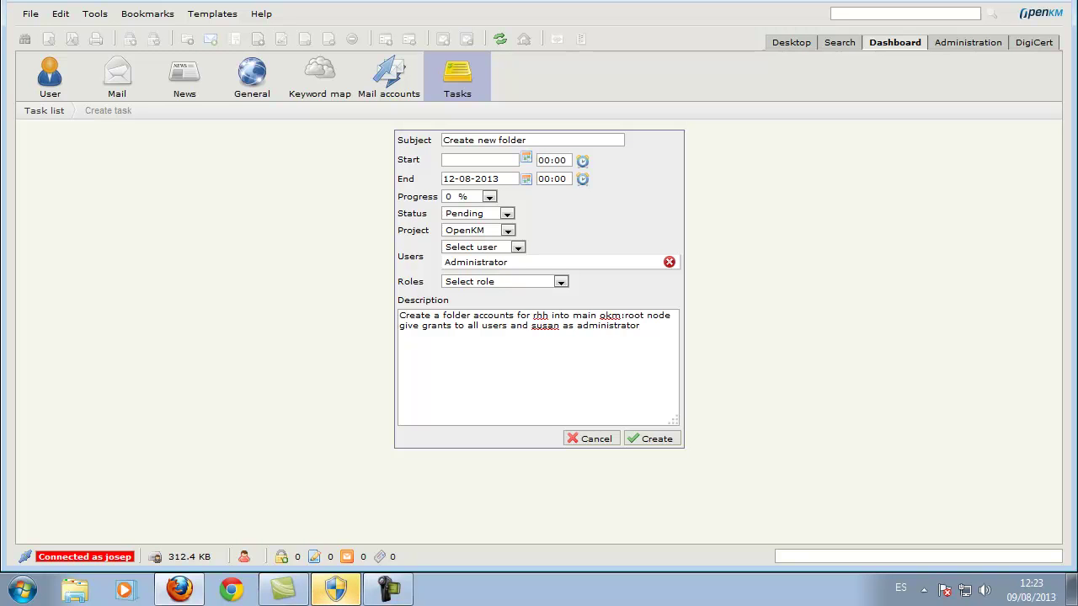
{"action": "left_click", "coordinate": [651, 439]}
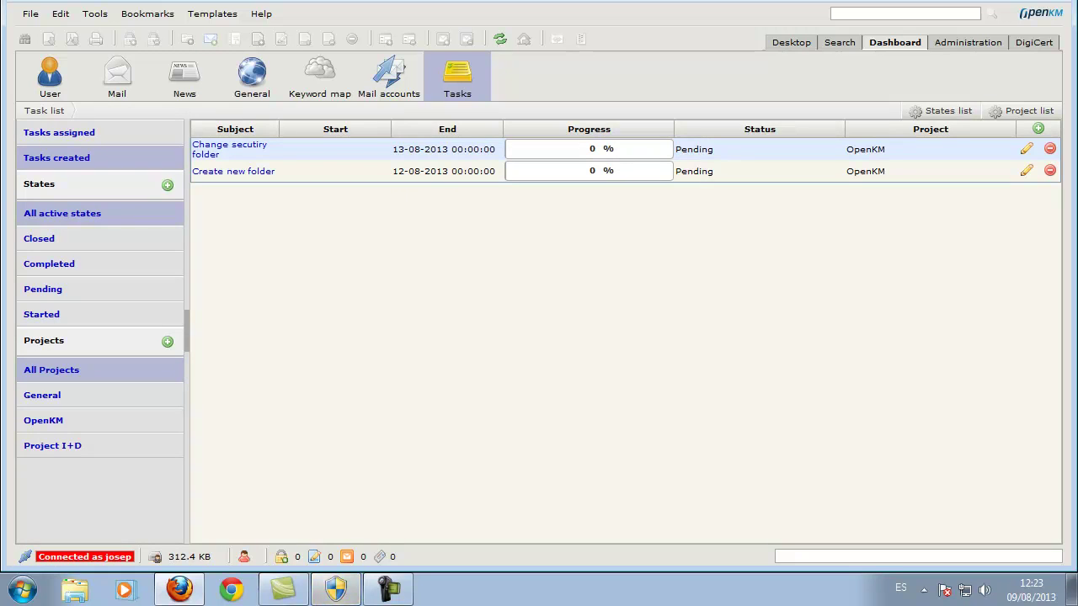
View the Create new folder task details, then log out via File > Exit.
{"action": "left_click", "coordinate": [233, 171]}
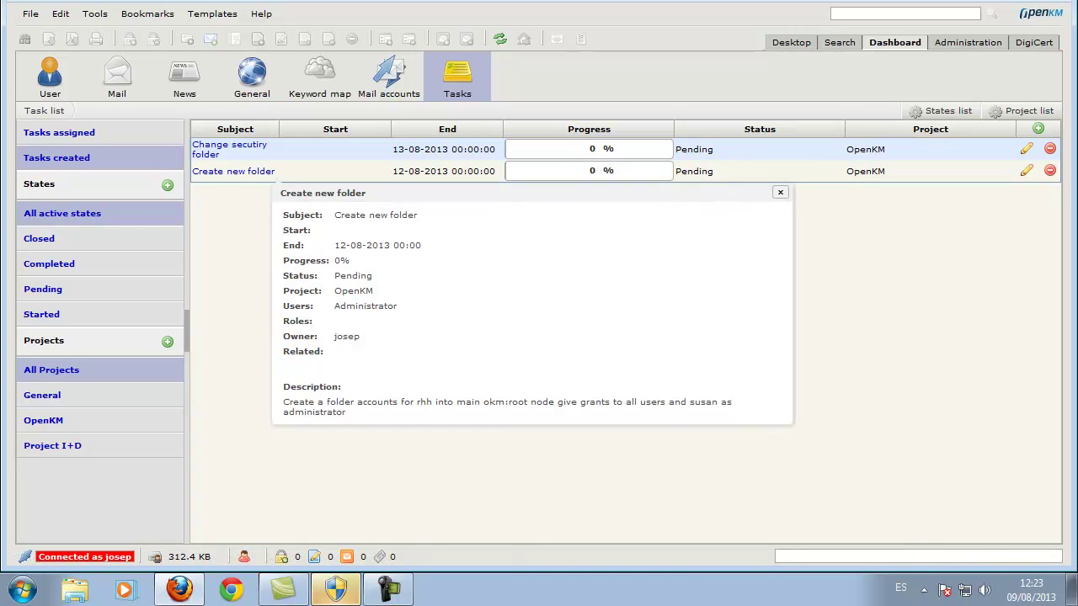
{"action": "left_click", "coordinate": [30, 14]}
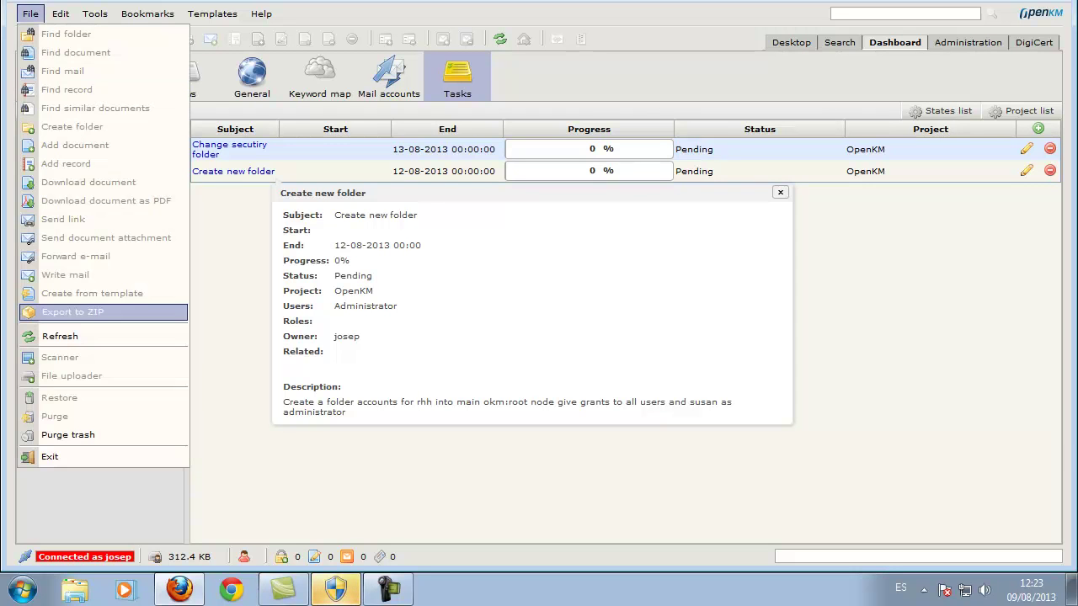
{"action": "left_click", "coordinate": [50, 456]}
Confirm closing the session, log back in as the administrator, and review the three listed tasks.
{"action": "left_click", "coordinate": [509, 274]}
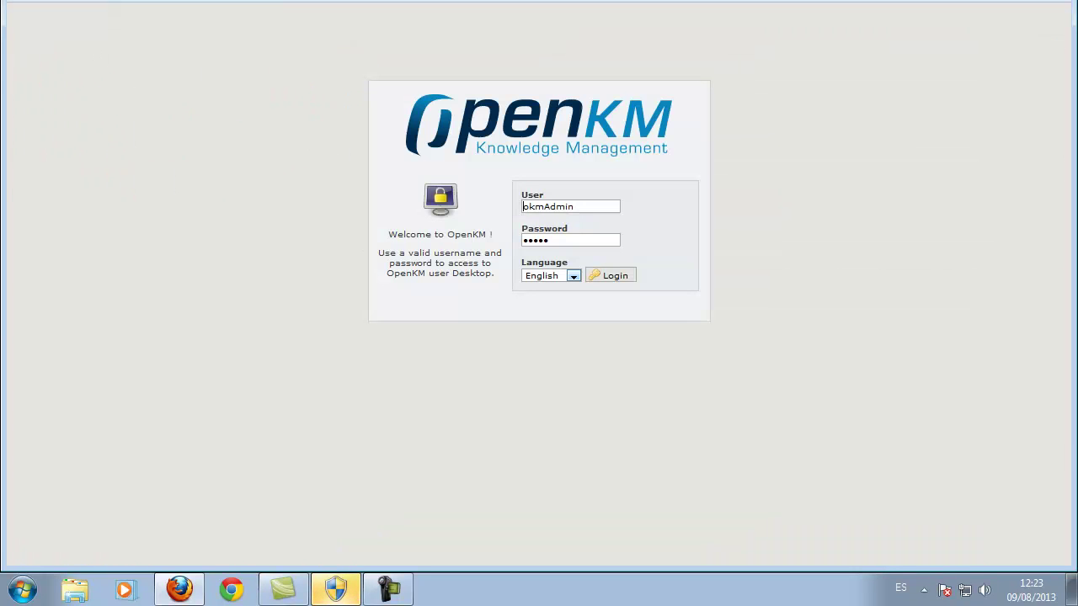
{"action": "key", "text": "Down"}
{"action": "key", "text": "Down"}
{"action": "key", "text": "Return"}
{"action": "key", "text": "Return"}
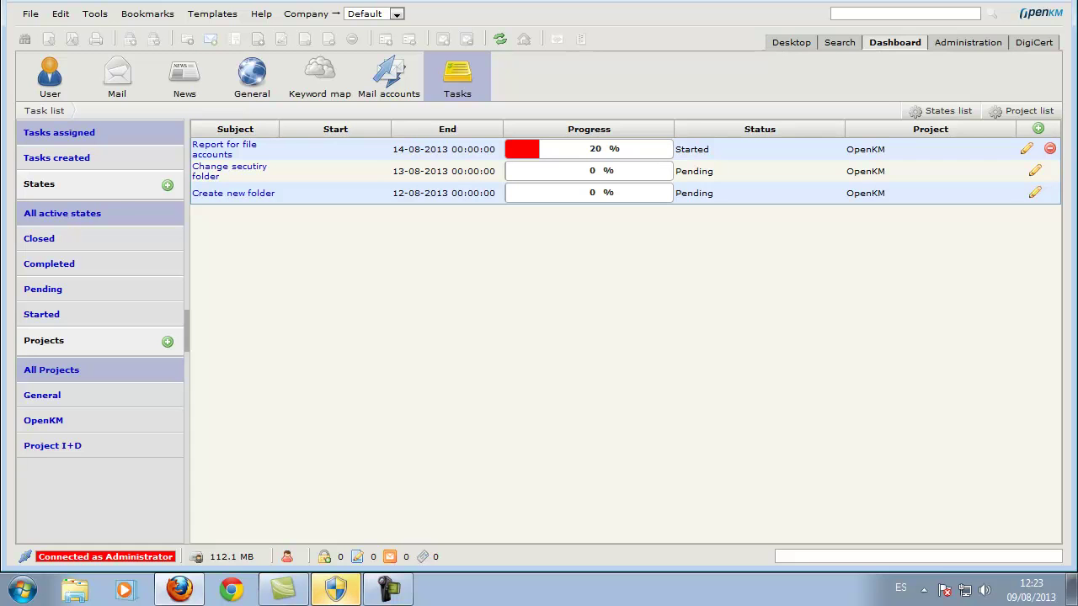
{"action": "mouse_move", "coordinate": [229, 171]}
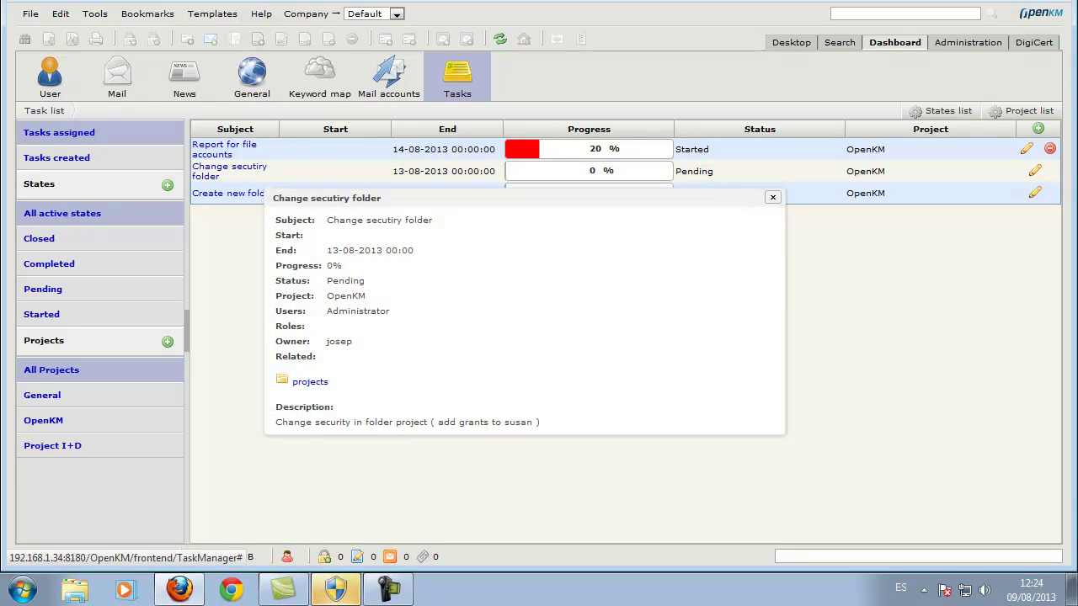
{"action": "mouse_move", "coordinate": [229, 193]}
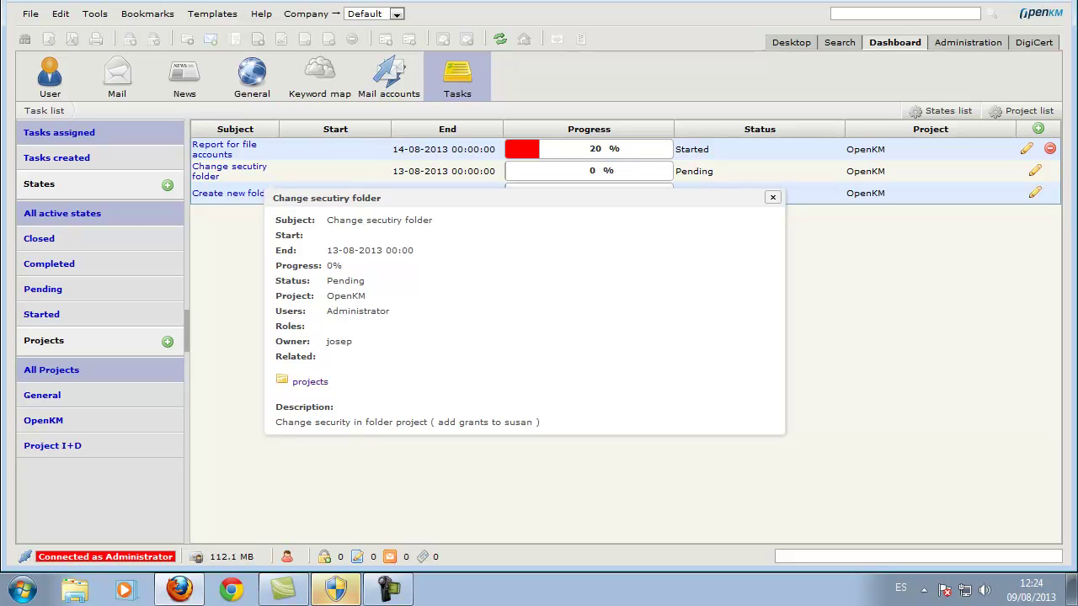
{"action": "left_click", "coordinate": [309, 381]}
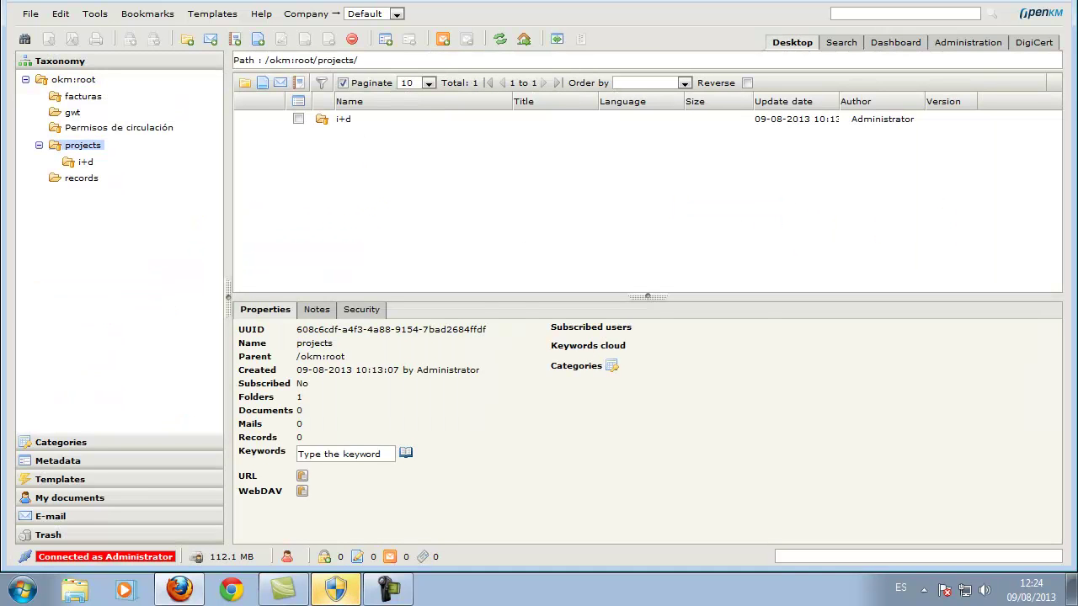
{"action": "left_click", "coordinate": [362, 310]}
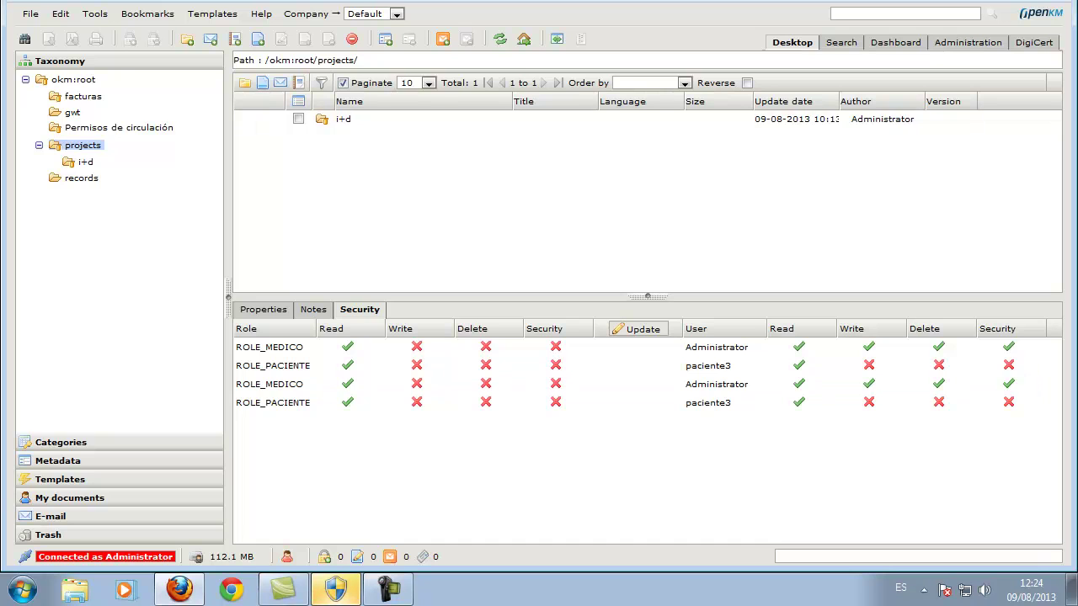
{"action": "left_click", "coordinate": [895, 42]}
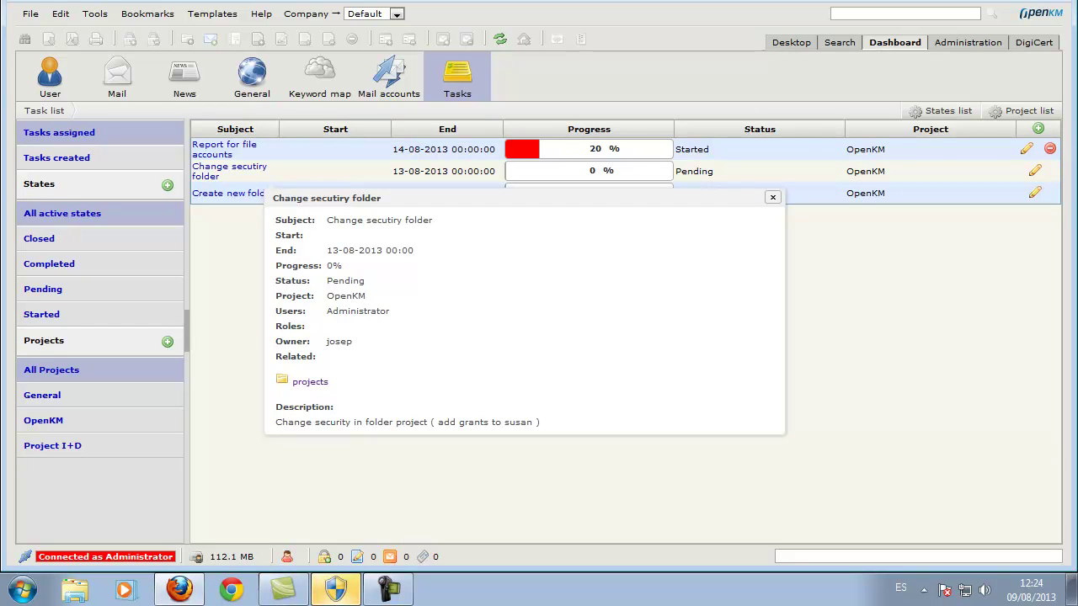
Set the 'Change secutiry folder' task to 100% progress and Completed status, and save it.
{"action": "left_click", "coordinate": [1035, 171]}
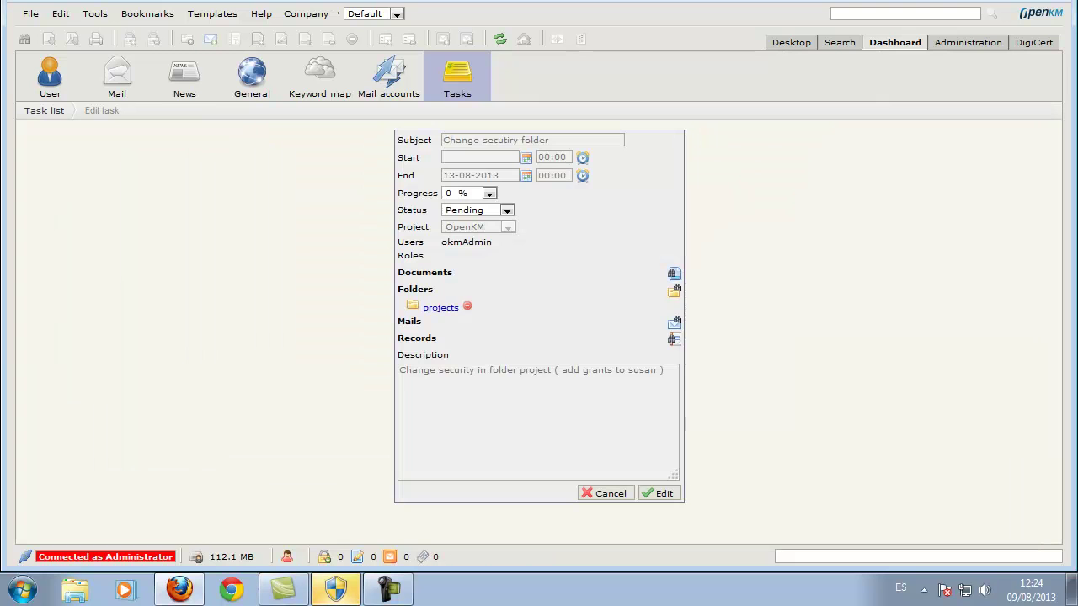
{"action": "left_click", "coordinate": [489, 194]}
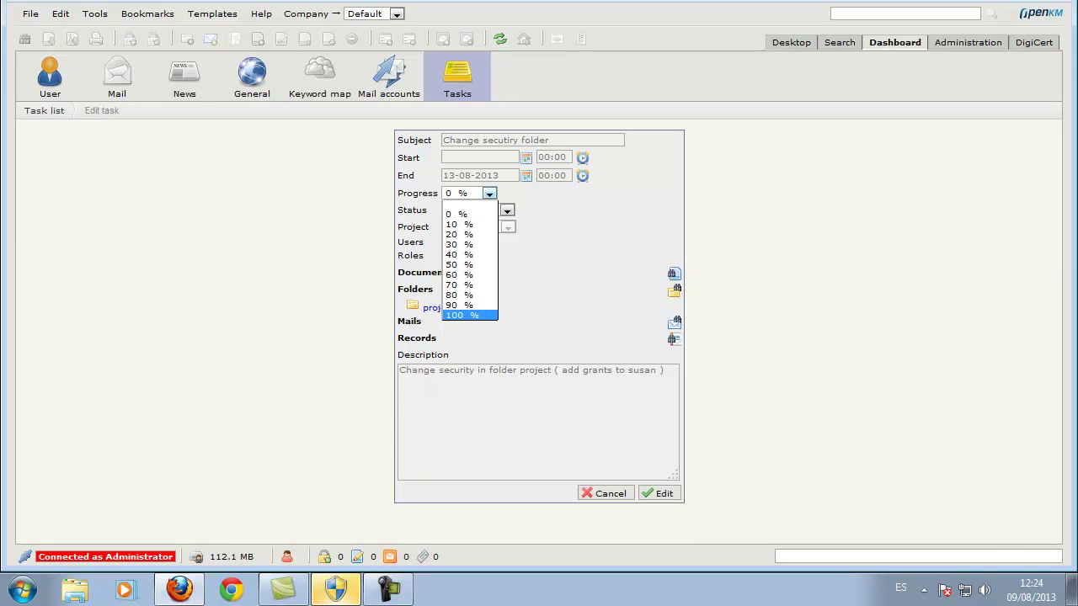
{"action": "key", "text": "Return"}
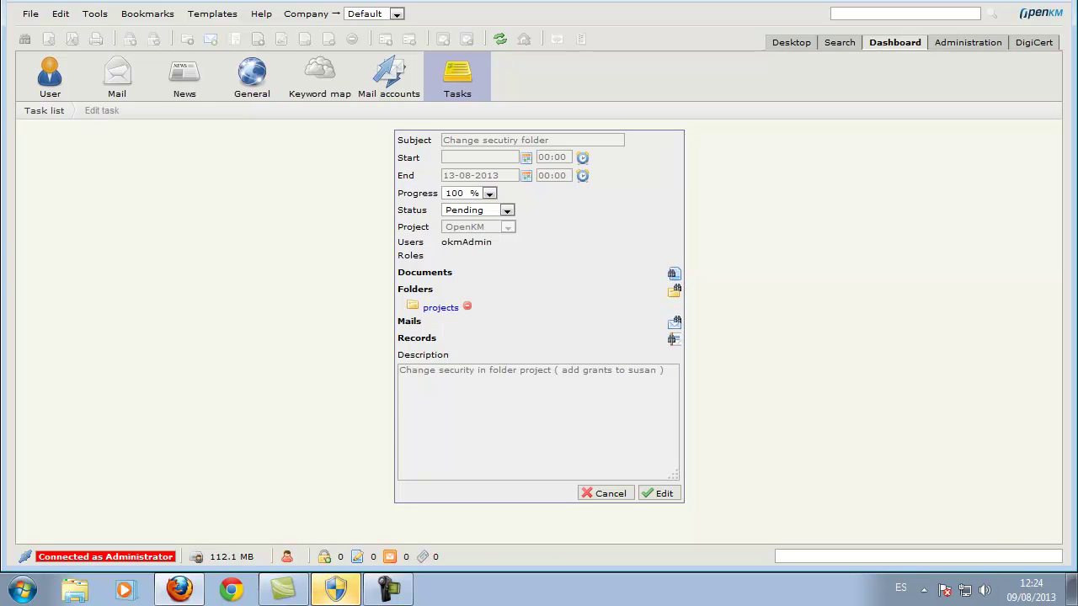
{"action": "key", "text": "Tab"}
{"action": "key", "text": "alt+Down"}
{"action": "key", "text": "Down"}
{"action": "key", "text": "Up"}
{"action": "key", "text": "Return"}
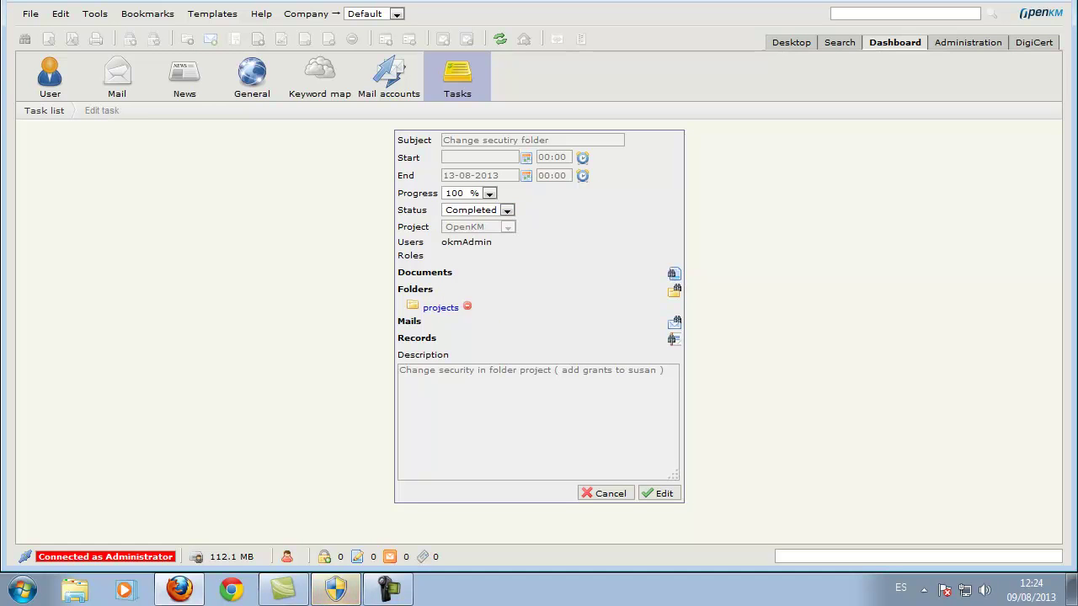
{"action": "key", "text": "Tab"}
{"action": "key", "text": "Return"}
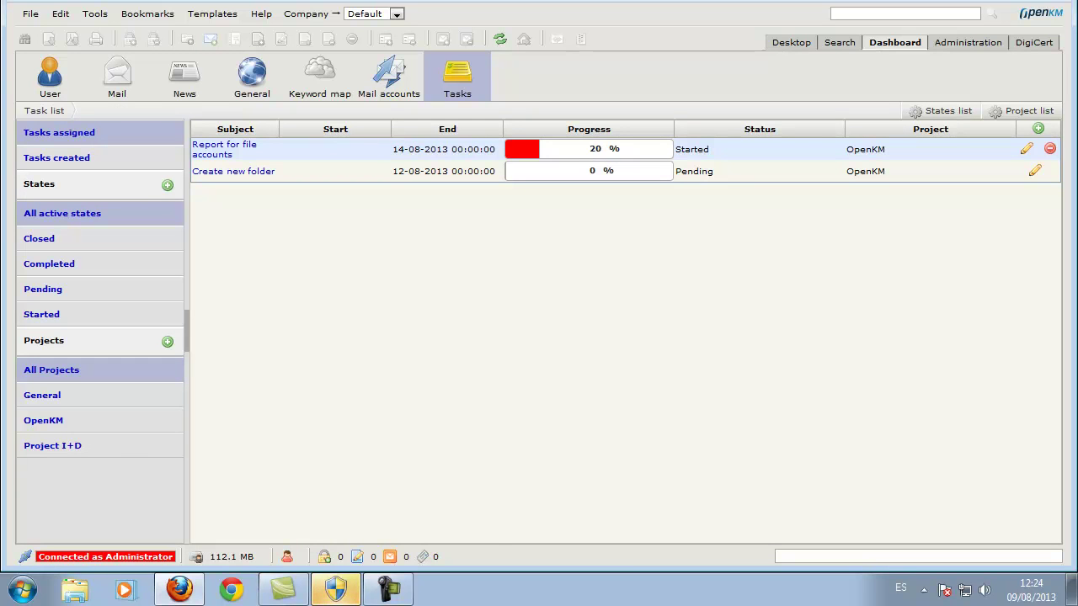
Filter tasks by Completed, then Pending, and finally by the OpenKM project, after checking Project I+D.
{"action": "left_click", "coordinate": [49, 264]}
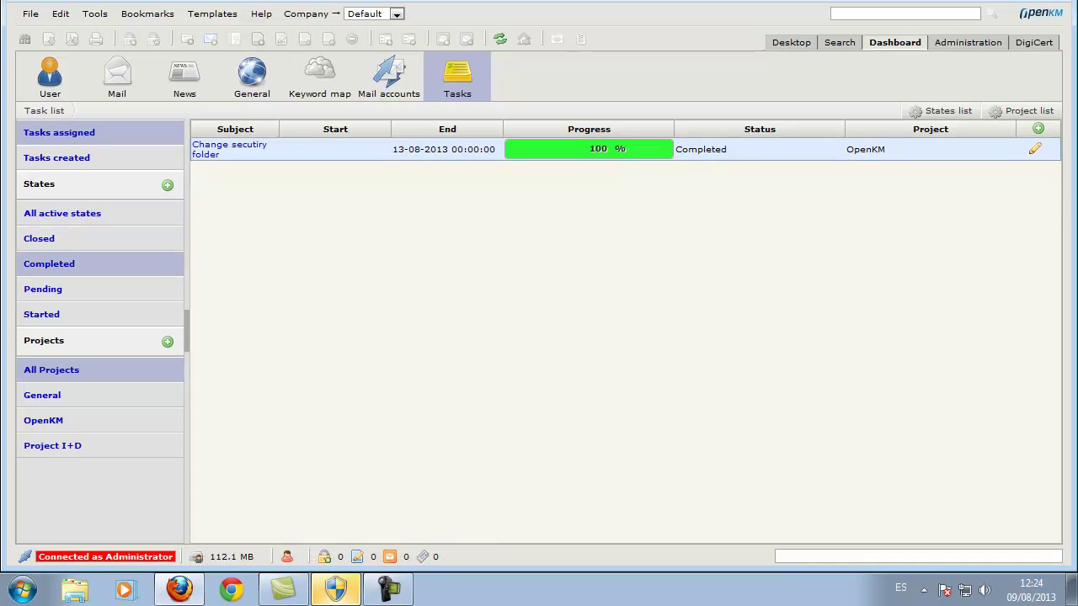
{"action": "left_click", "coordinate": [43, 289]}
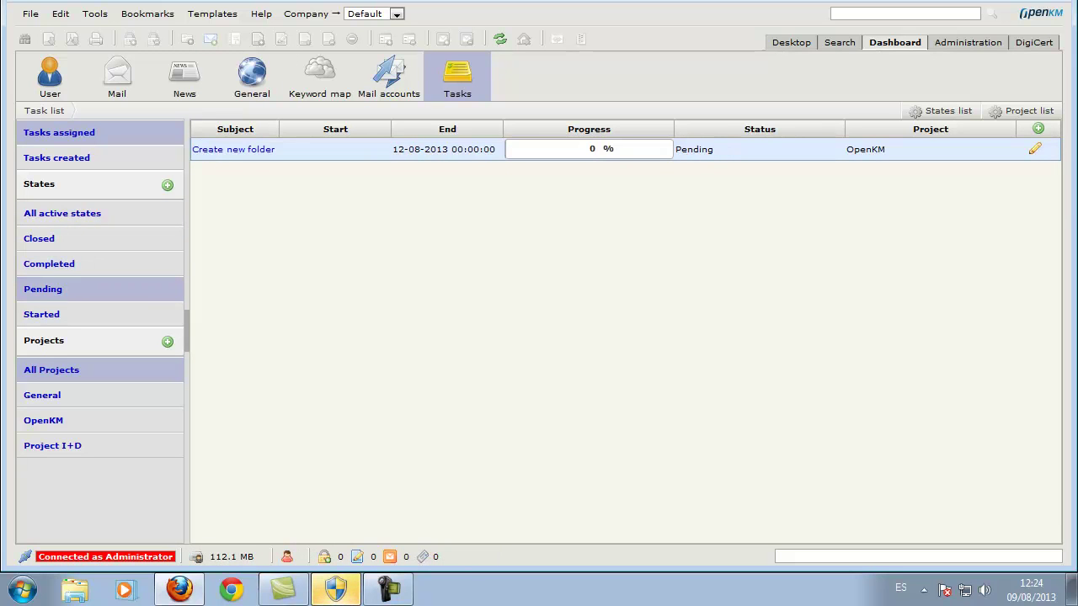
{"action": "left_click", "coordinate": [233, 149]}
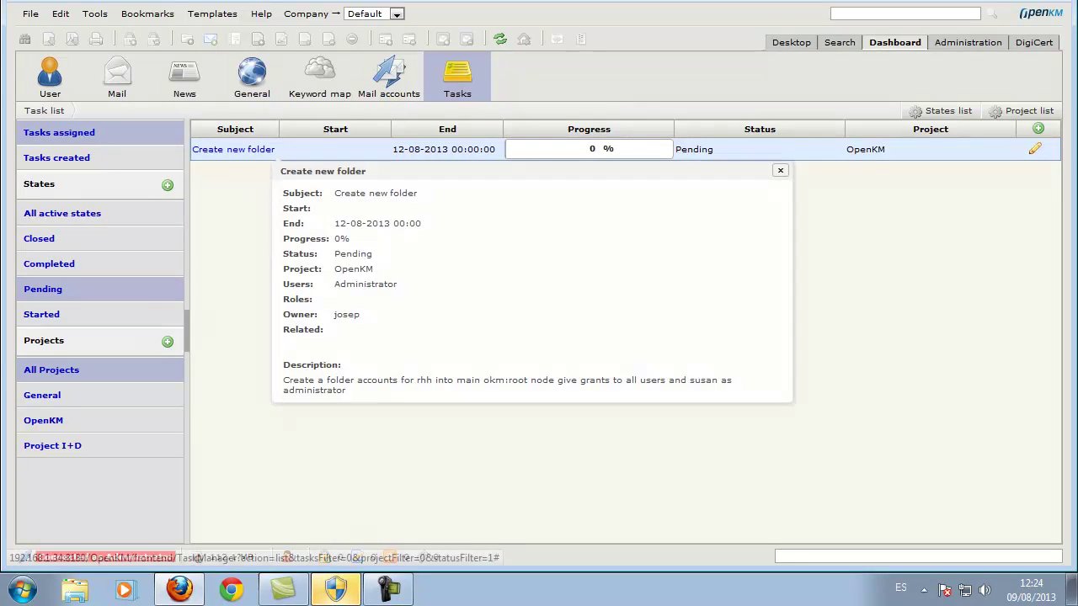
{"action": "left_click", "coordinate": [43, 420]}
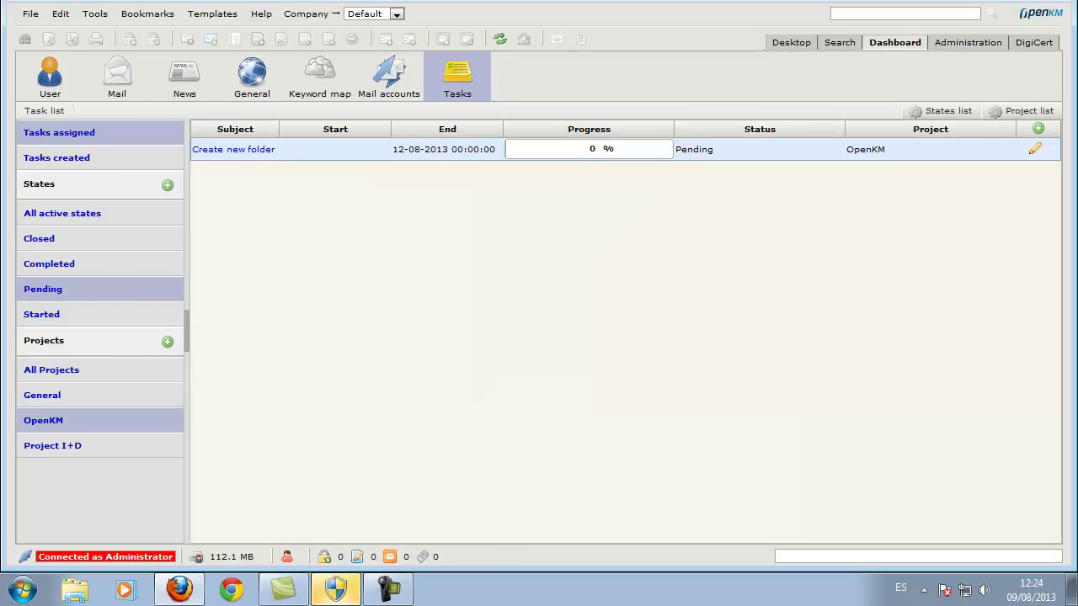
{"action": "left_click", "coordinate": [53, 445]}
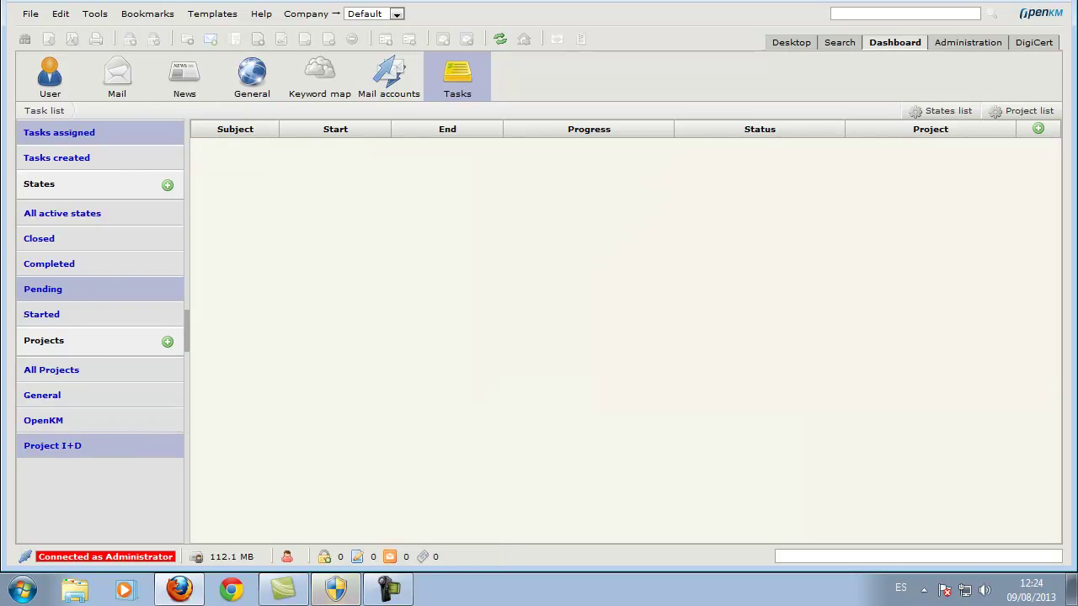
{"action": "left_click", "coordinate": [43, 420]}
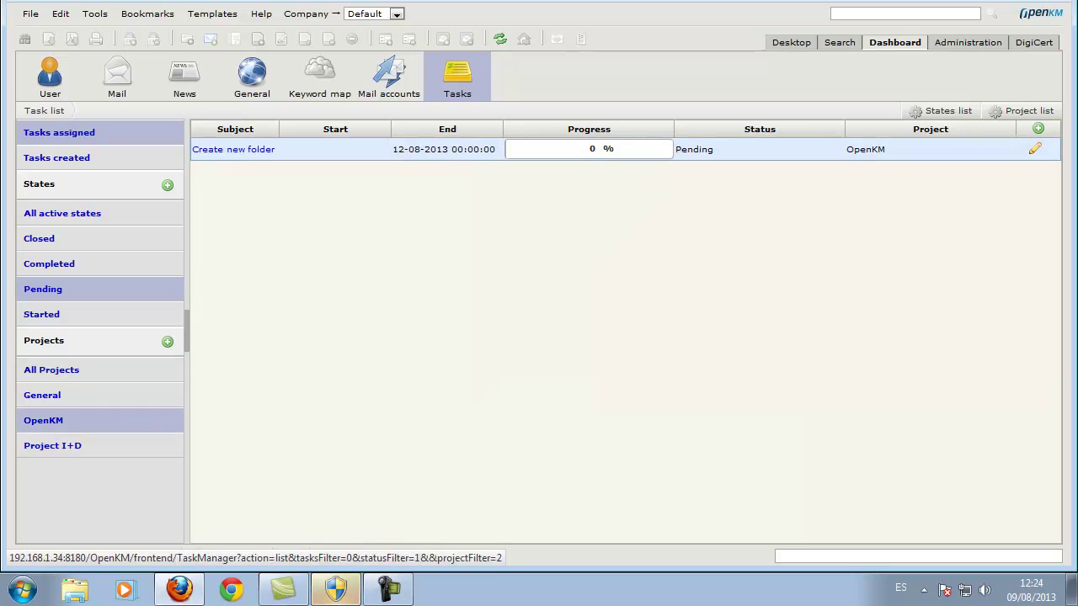